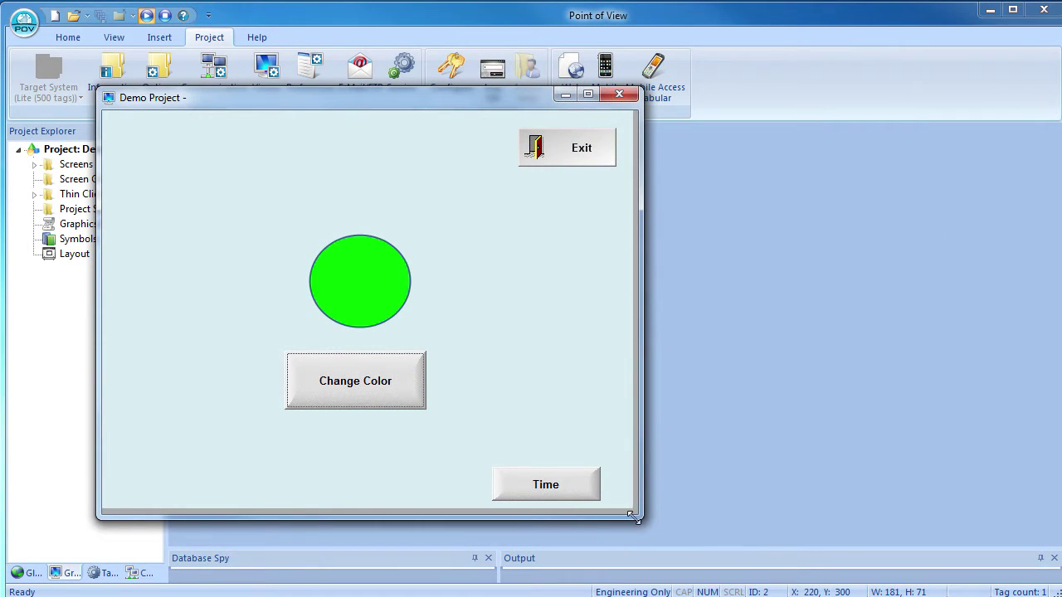
- Try the demo runtime: toggle the circle's colour, visit the Time screen and return, then exit
left_click_drag(634, 518, 630, 514)
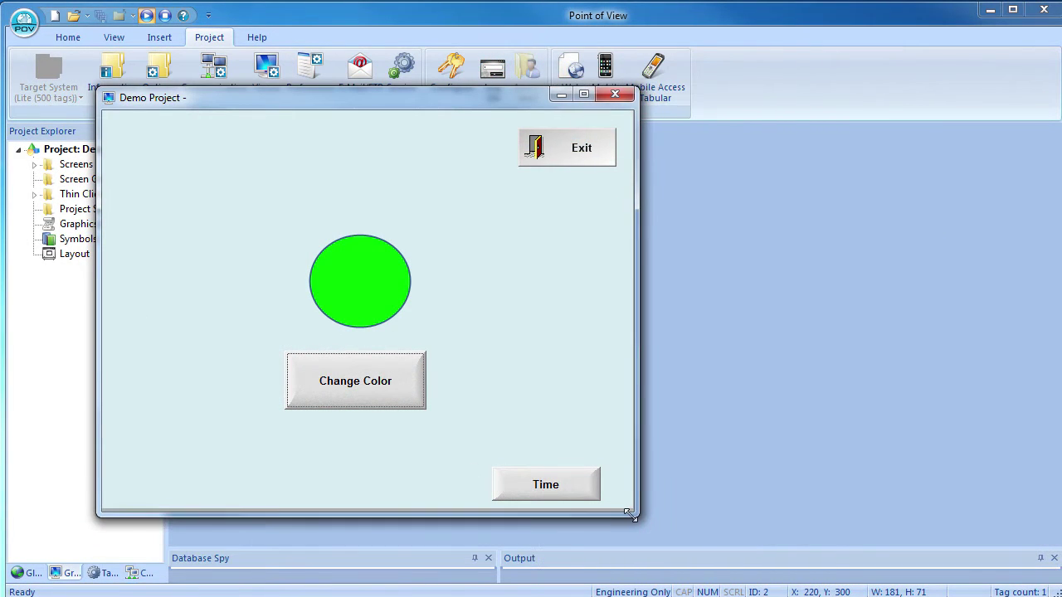
left_click(326, 384)
left_click(326, 384)
left_click(552, 492)
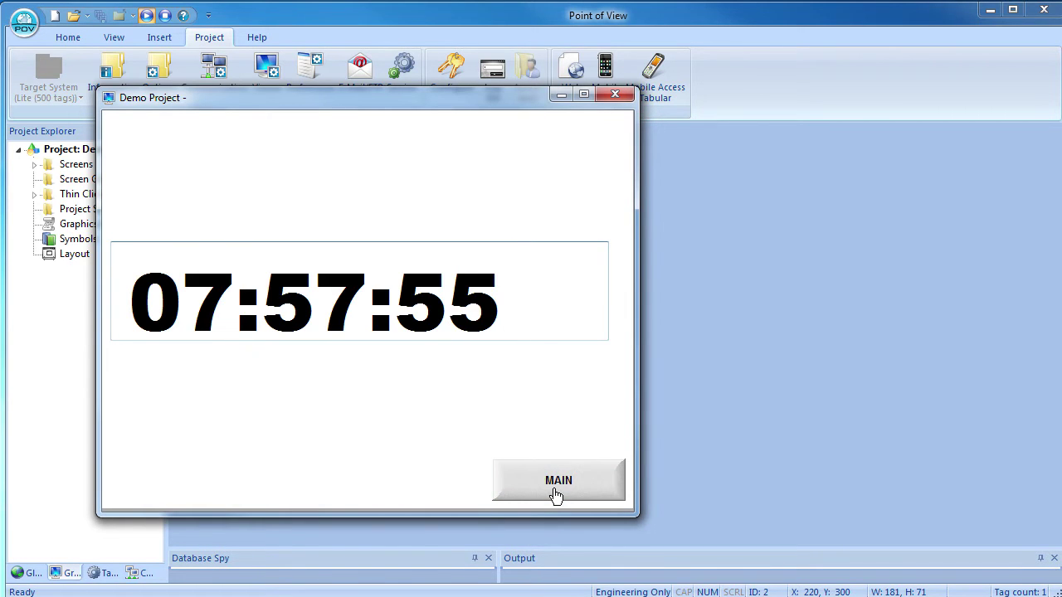
left_click(556, 496)
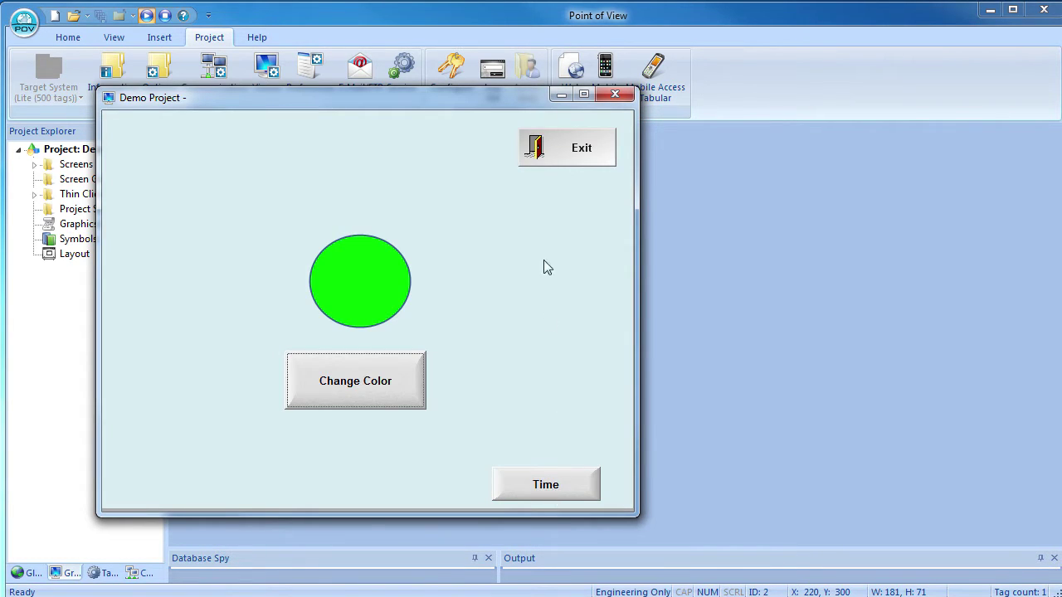
left_click(569, 158)
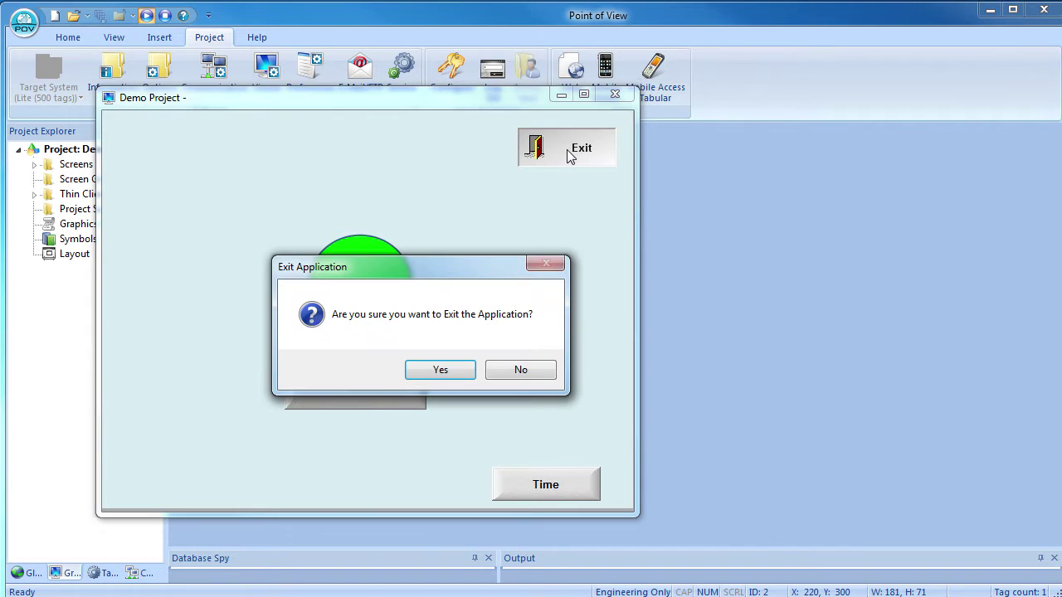
left_click(445, 368)
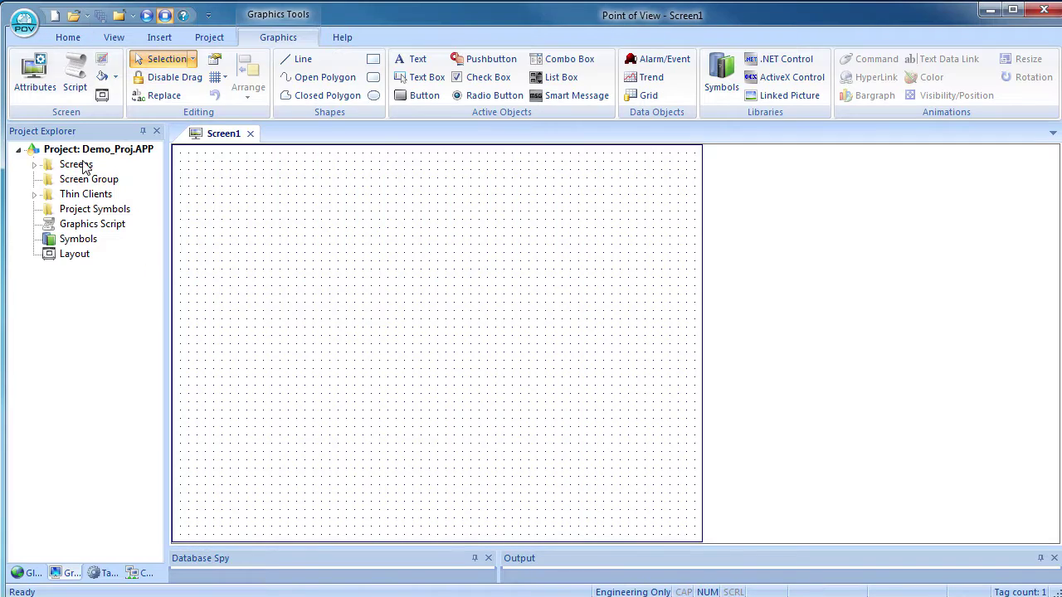
- Start a new project named Demo_Project
left_click(27, 30)
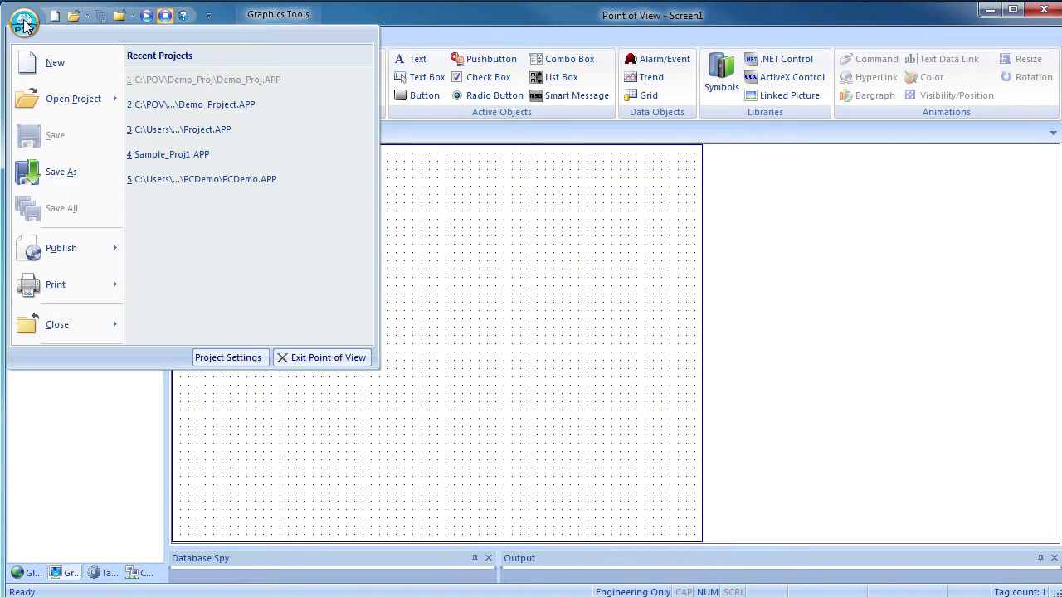
left_click(43, 56)
left_click(328, 150)
left_click(336, 129)
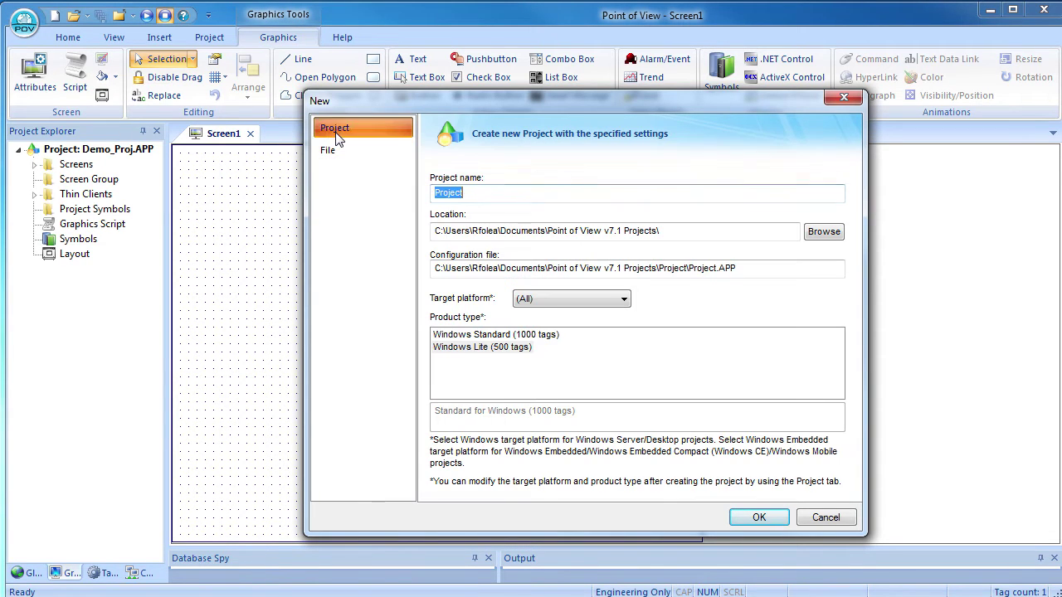
type("Demo")
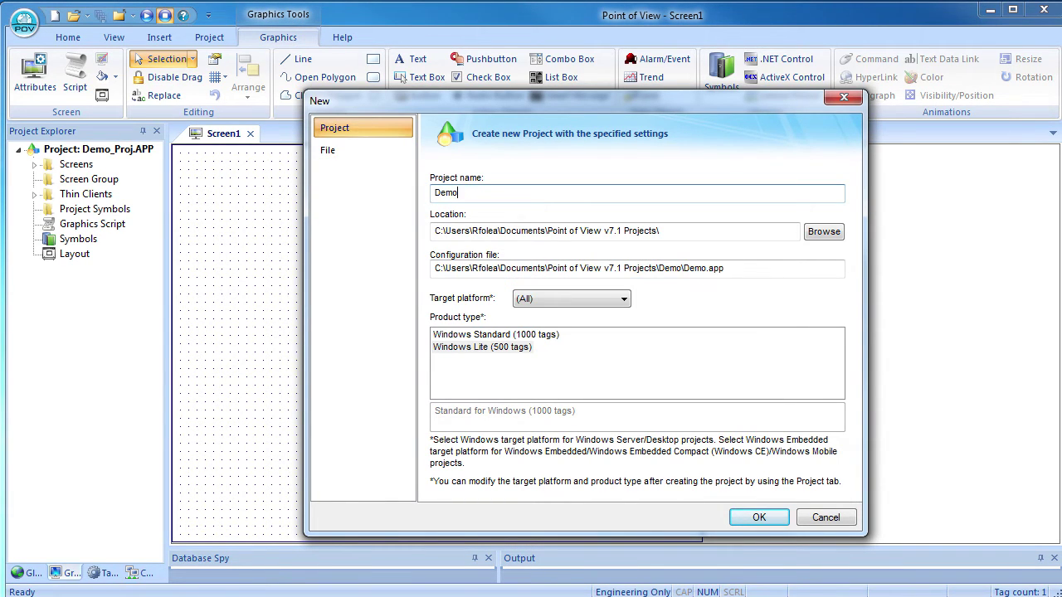
type("_Project")
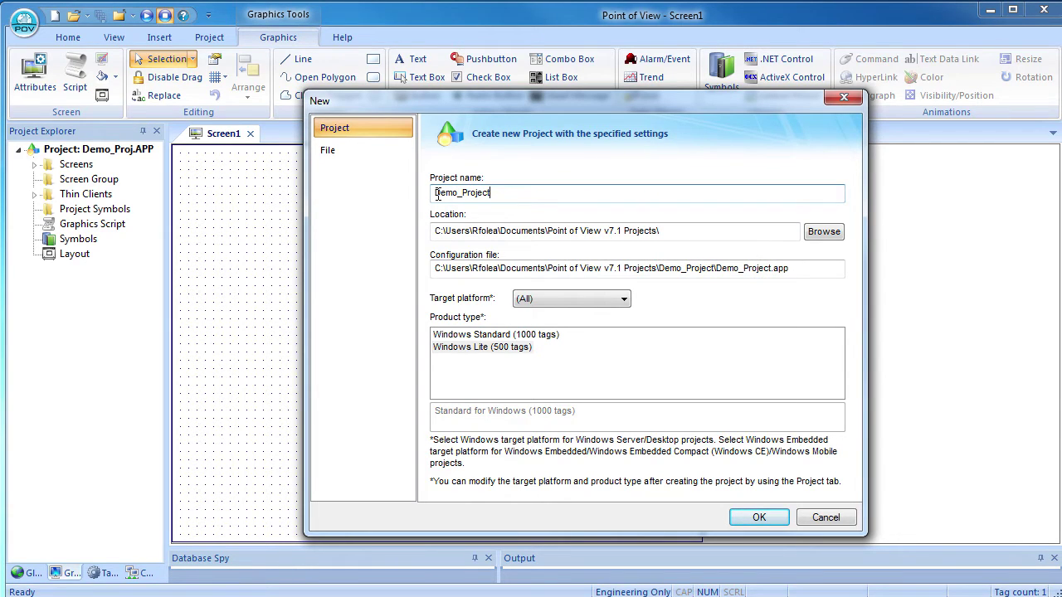
- Set the project location to C:\POV and product type Windows Lite (500 tags), then confirm
left_click(684, 232)
triple_click(644, 232)
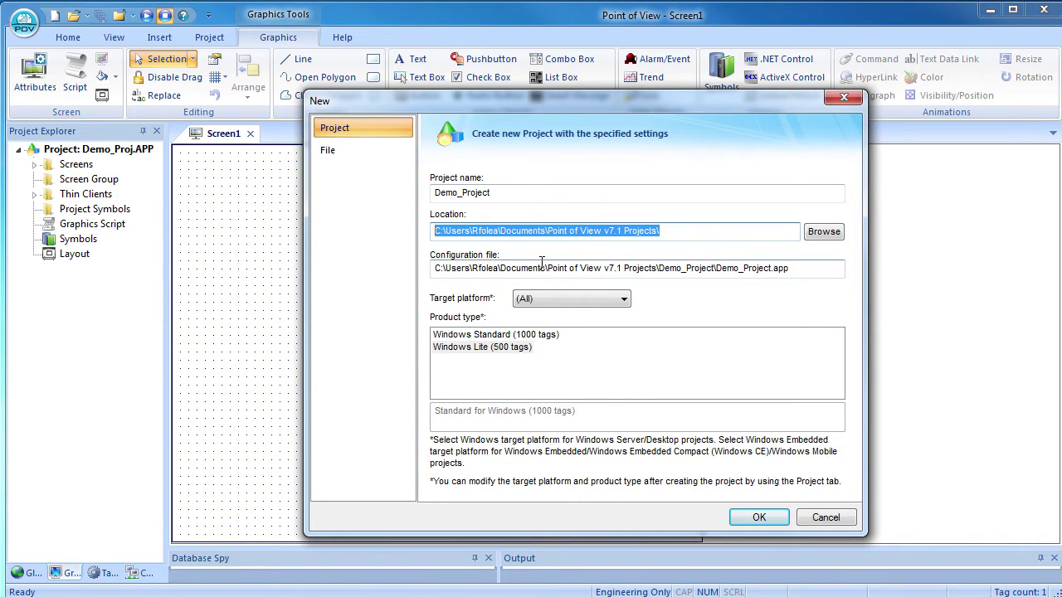
left_click(826, 235)
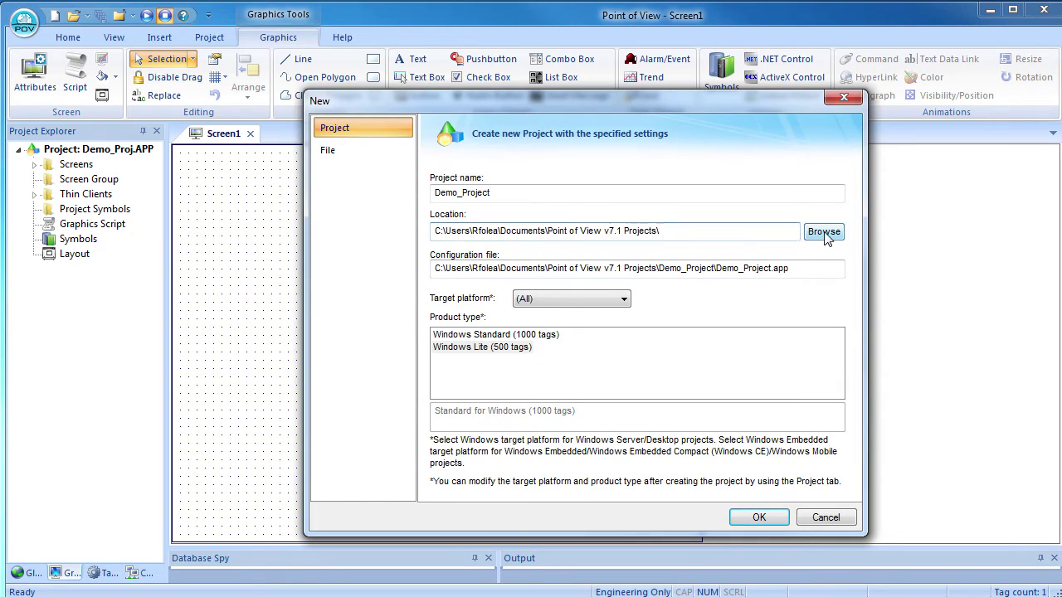
left_click_drag(532, 329, 532, 308)
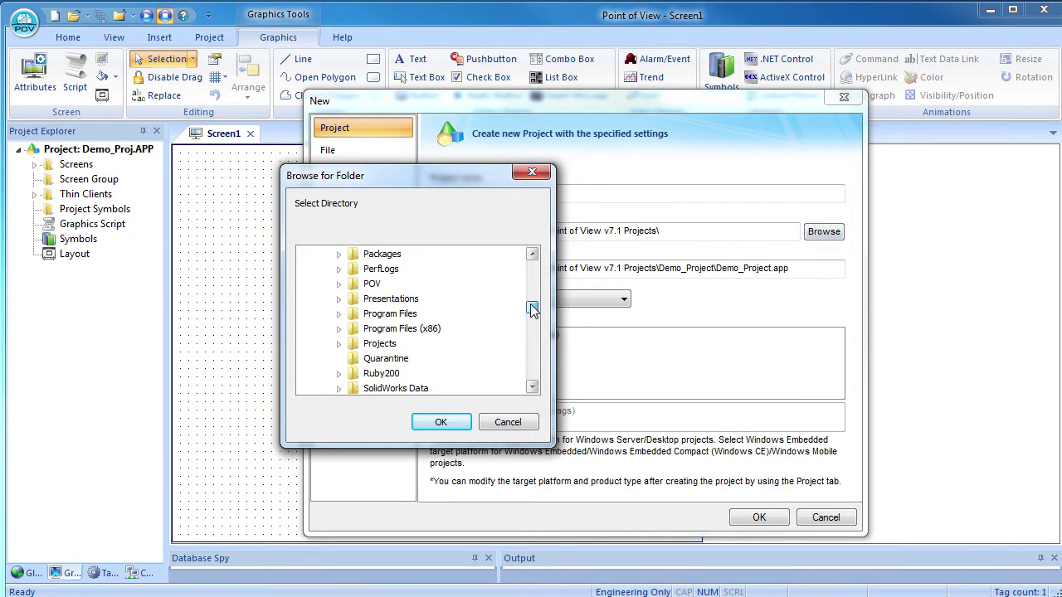
double_click(358, 289)
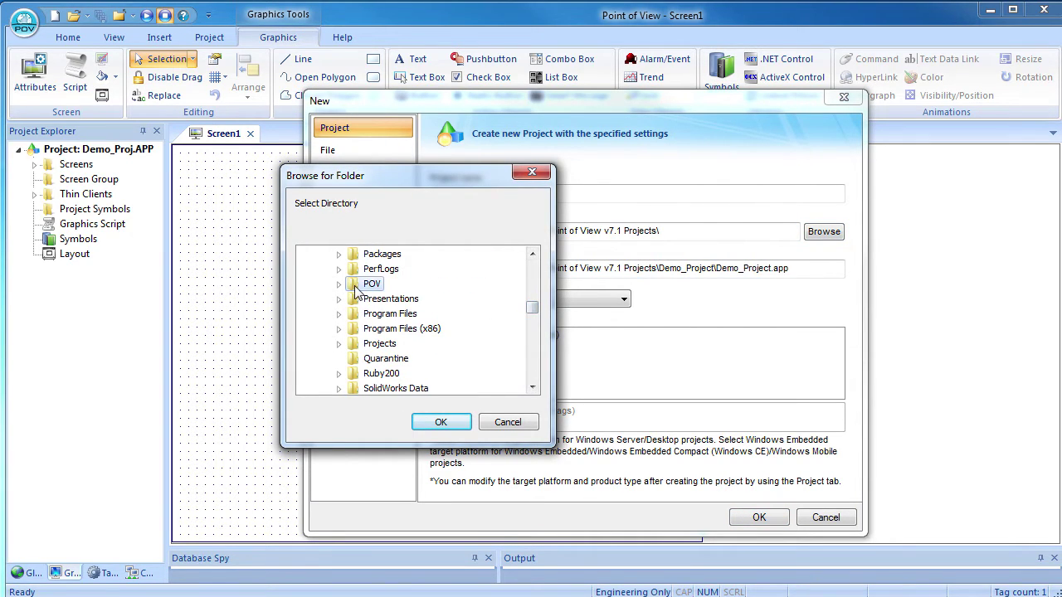
left_click(448, 423)
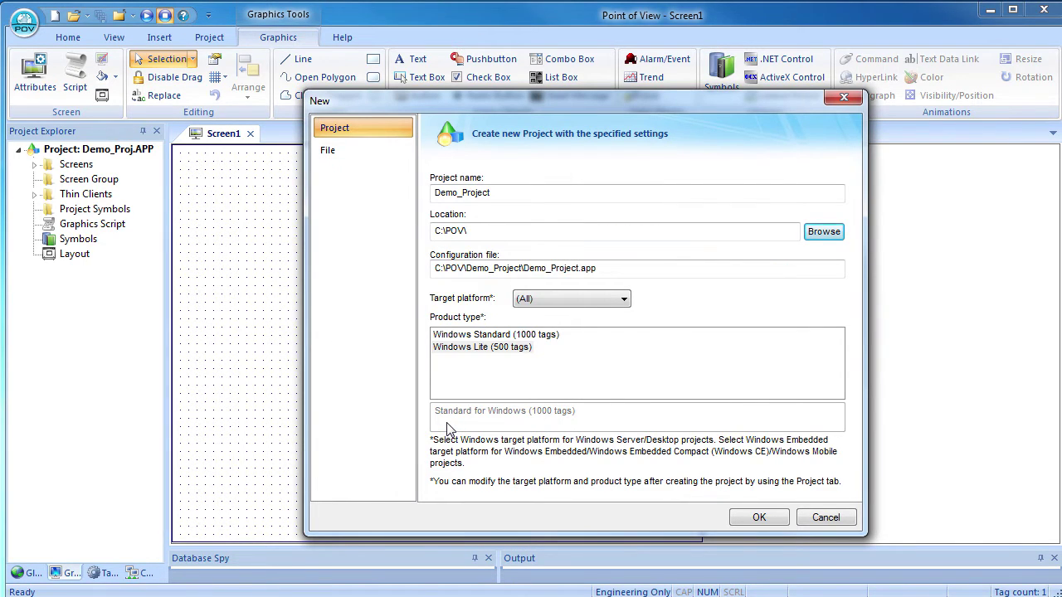
left_click(467, 339)
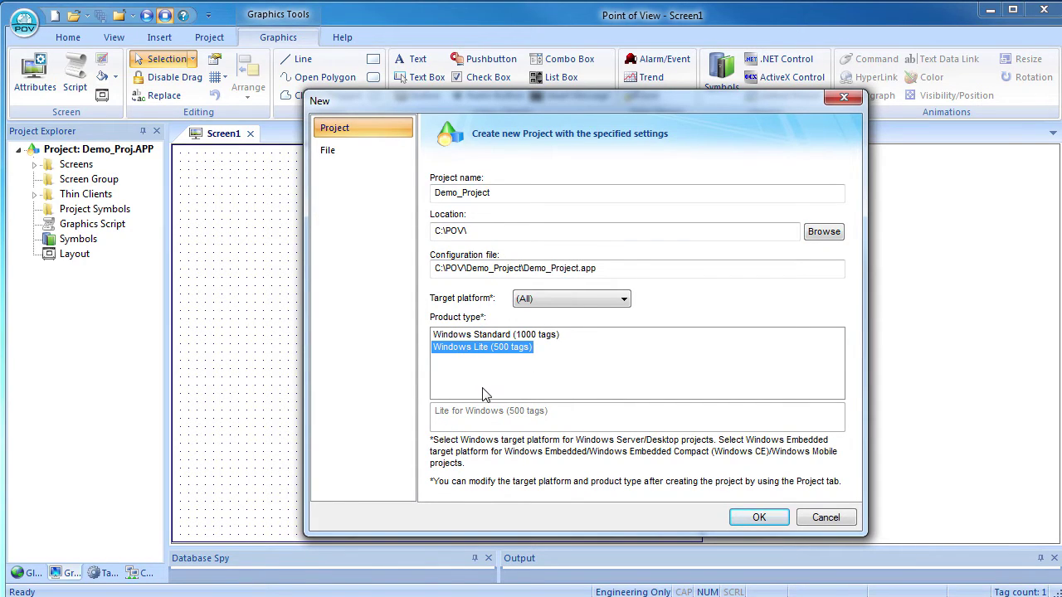
left_click(755, 518)
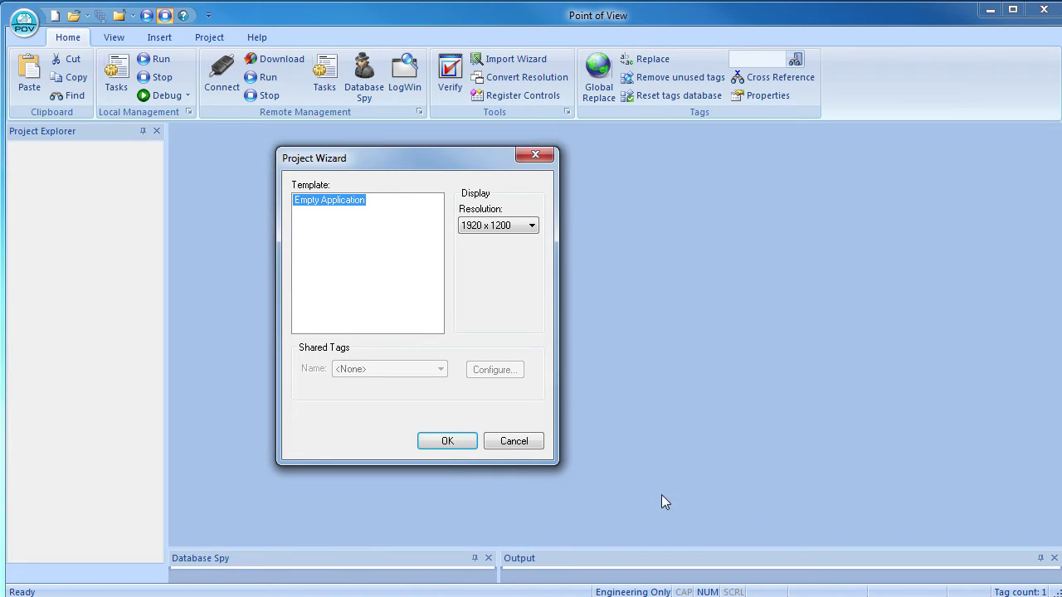
- Create an Empty Application with 640 x 480 screen resolution
left_click(531, 226)
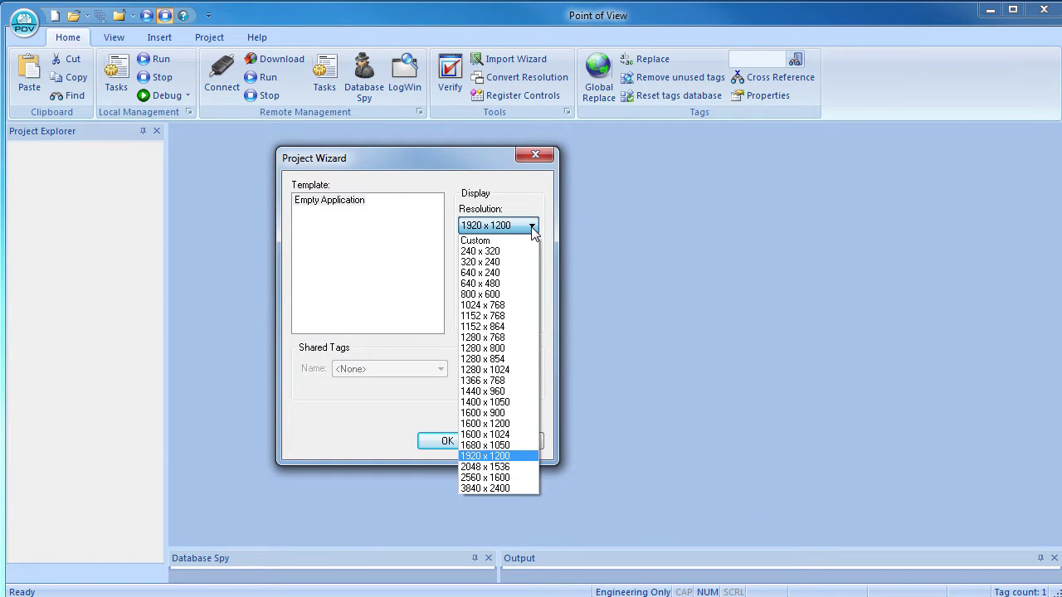
left_click(485, 284)
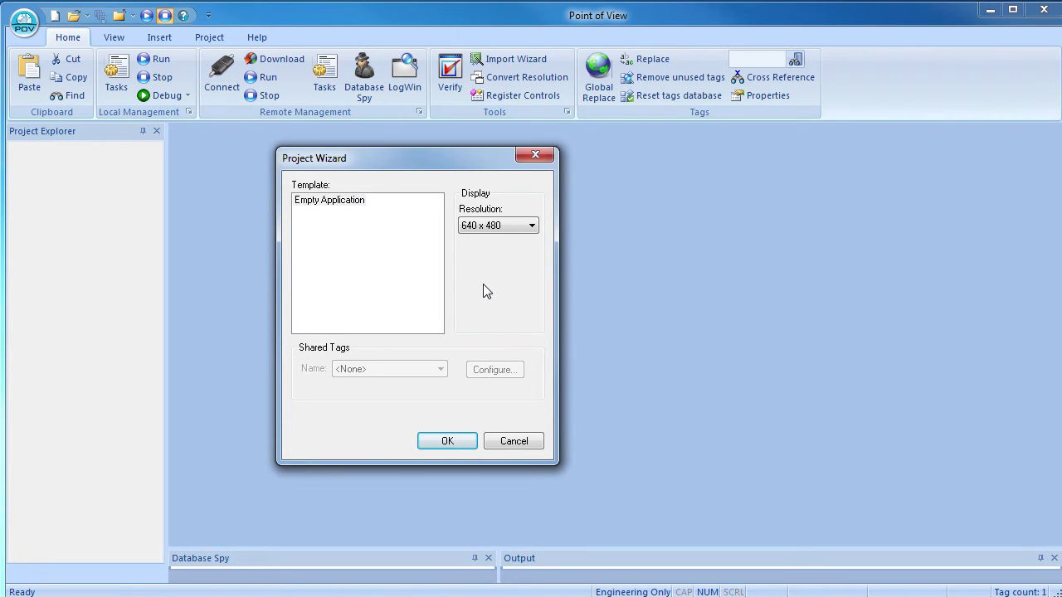
left_click(448, 440)
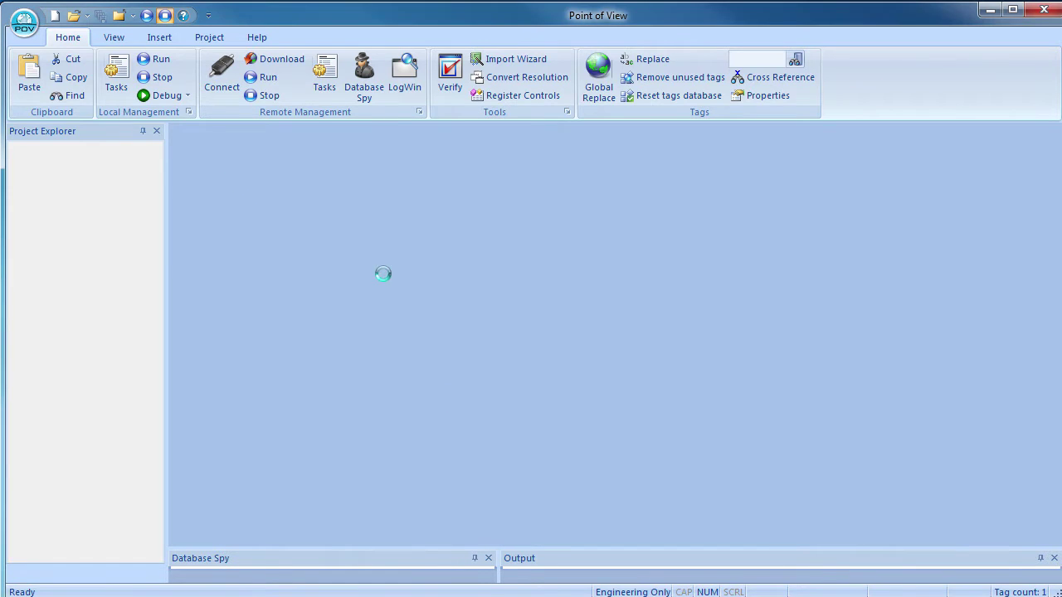
- Enter data server IP 127.0.0.1 and enable file compression in the Web settings
left_click(214, 44)
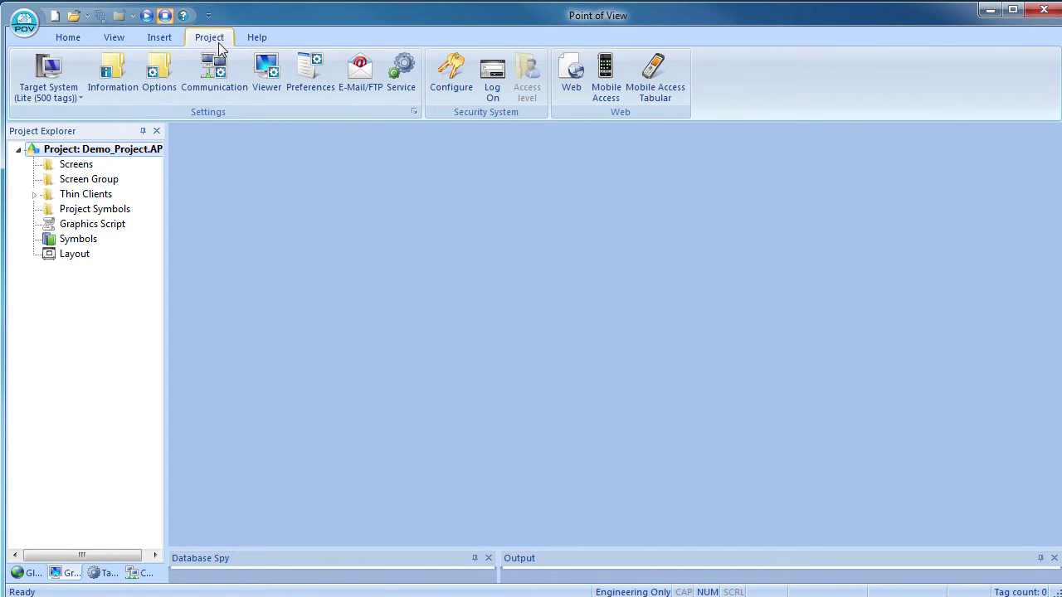
left_click(563, 75)
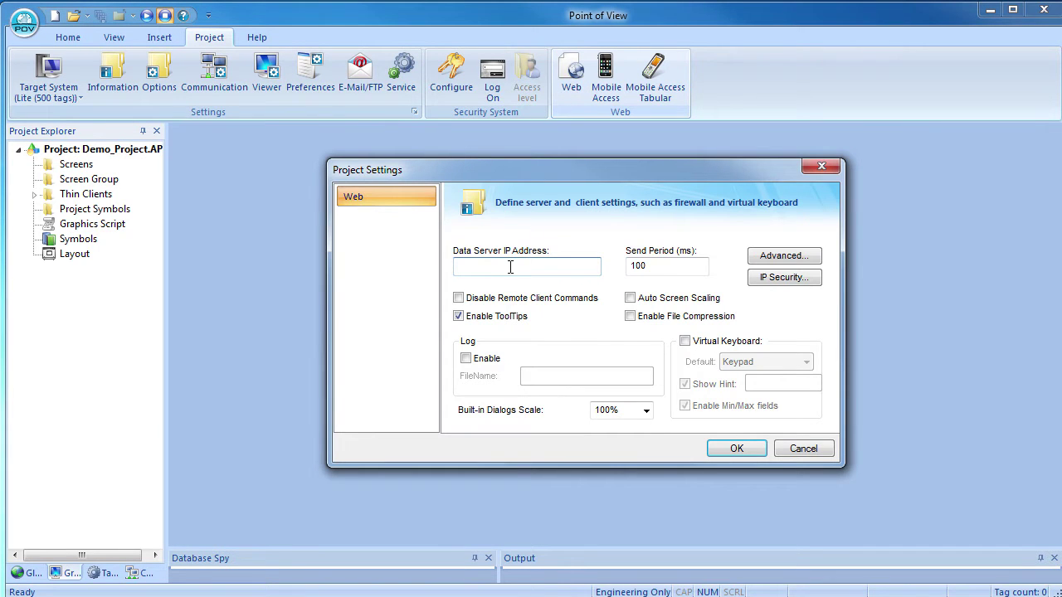
type("127")
type(".0.0.1")
double_click(459, 317)
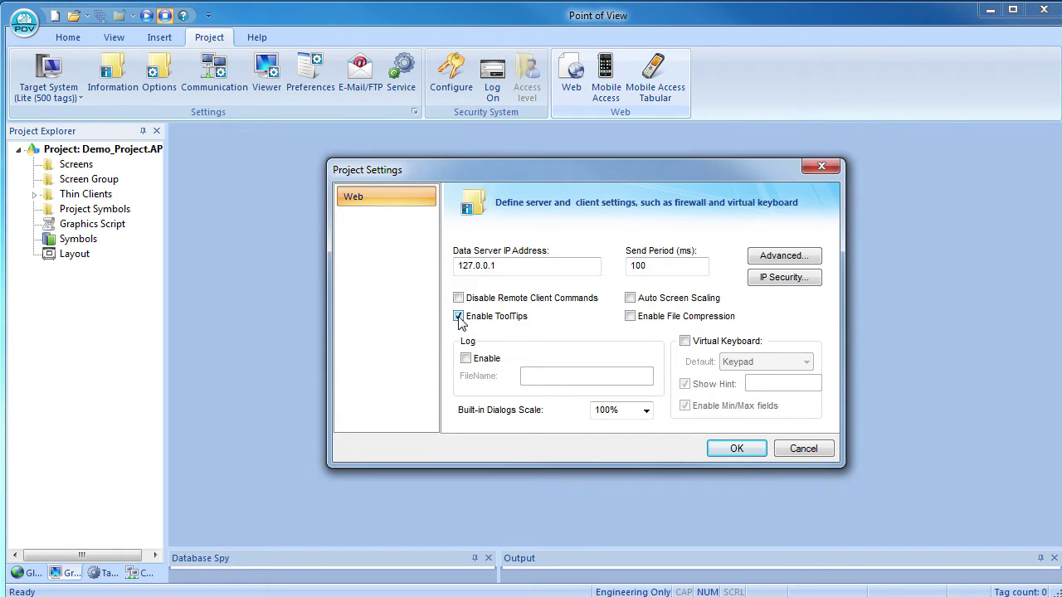
left_click(631, 318)
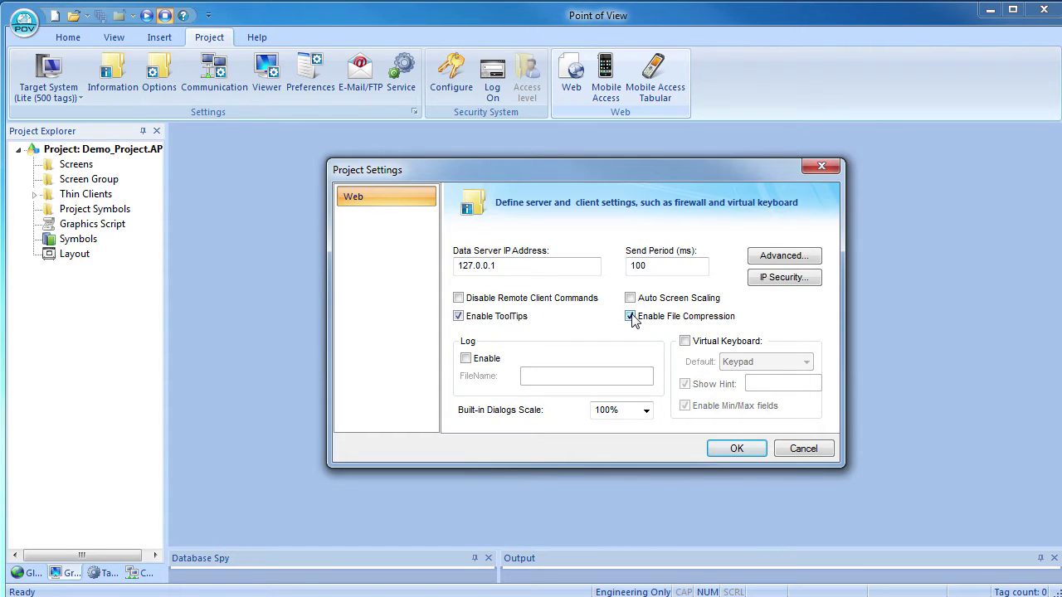
- Review the Advanced and IP Security web settings unchanged, then accept the Web settings
left_click(788, 257)
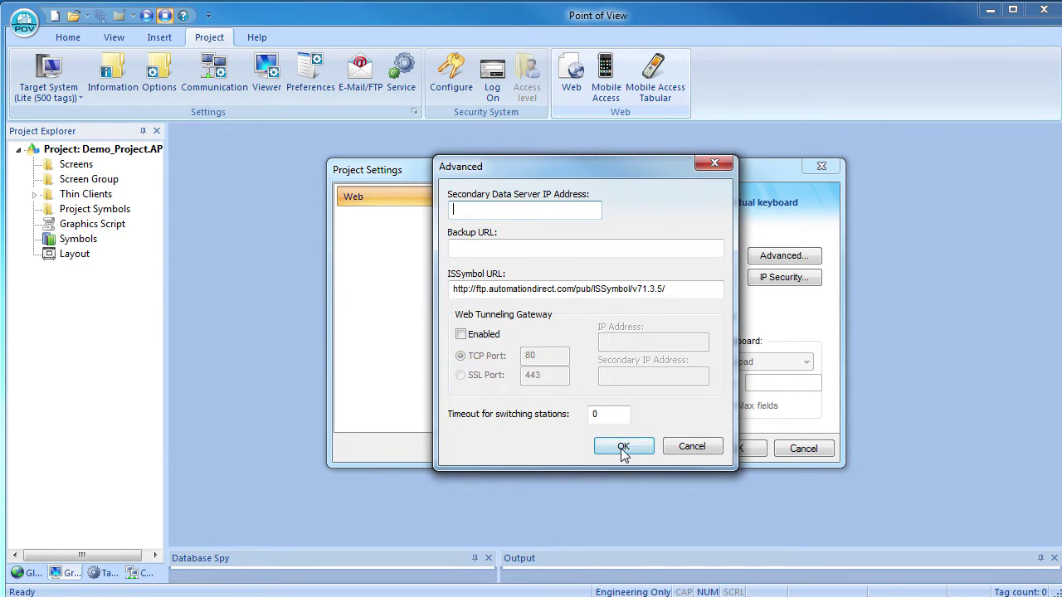
left_click(622, 446)
left_click(783, 279)
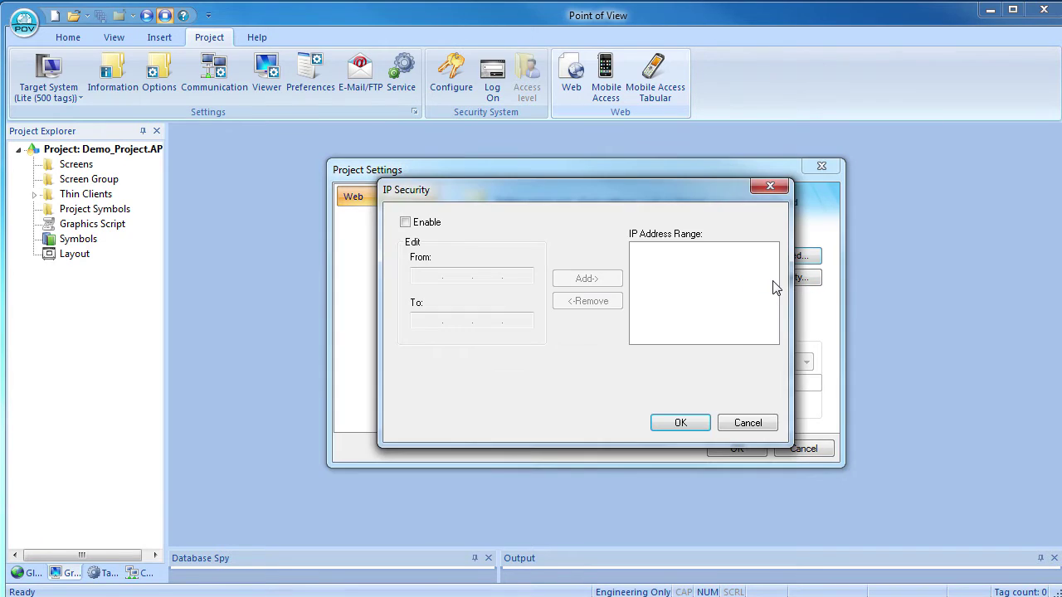
left_click(682, 424)
left_click(717, 448)
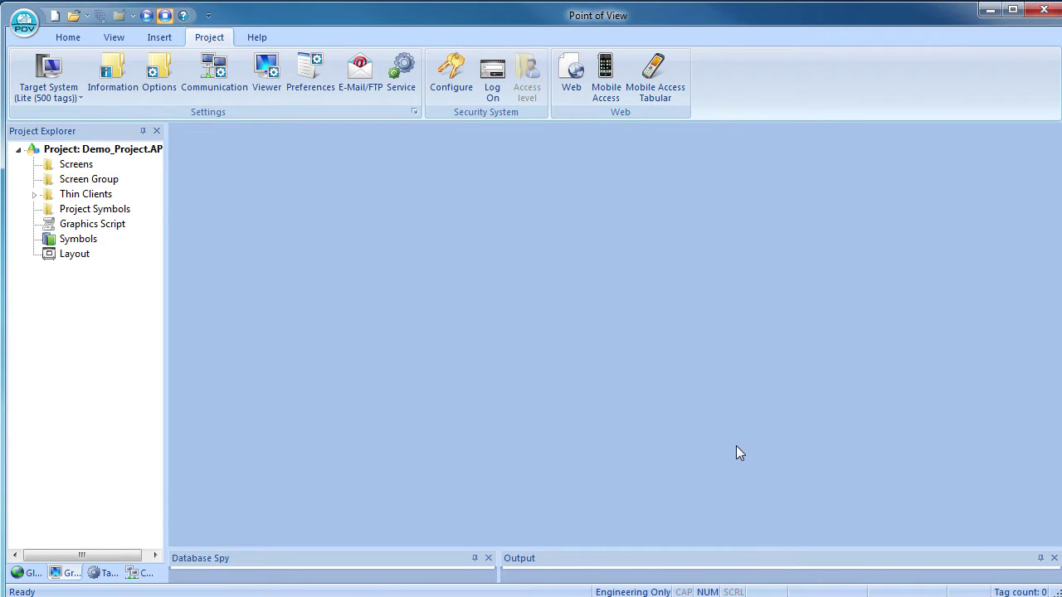
- Set the TCP/IP Server Runtime task to Automatic startup and close Project Status
left_click(78, 41)
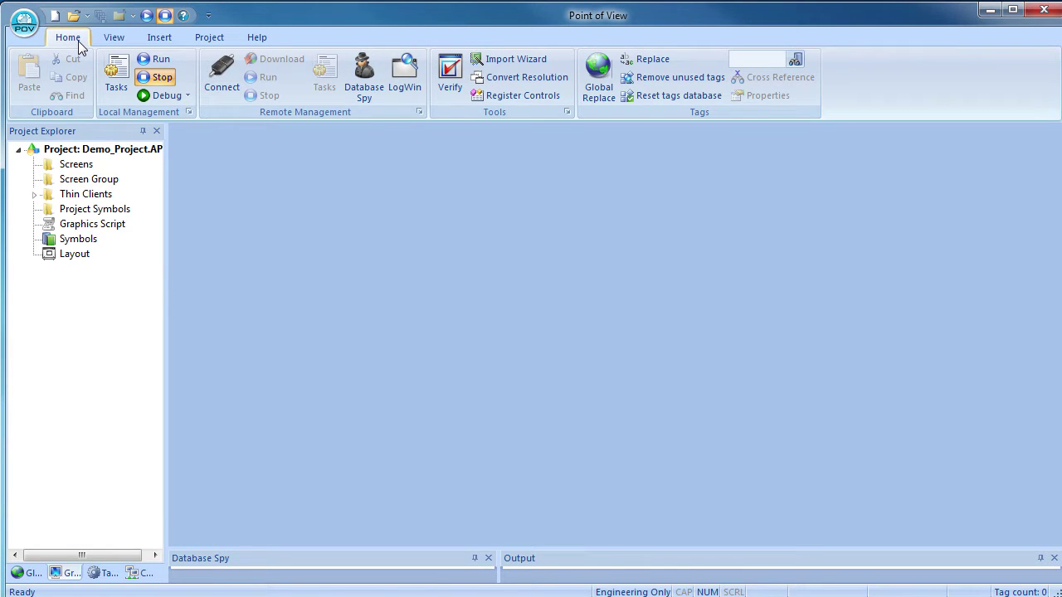
left_click(124, 79)
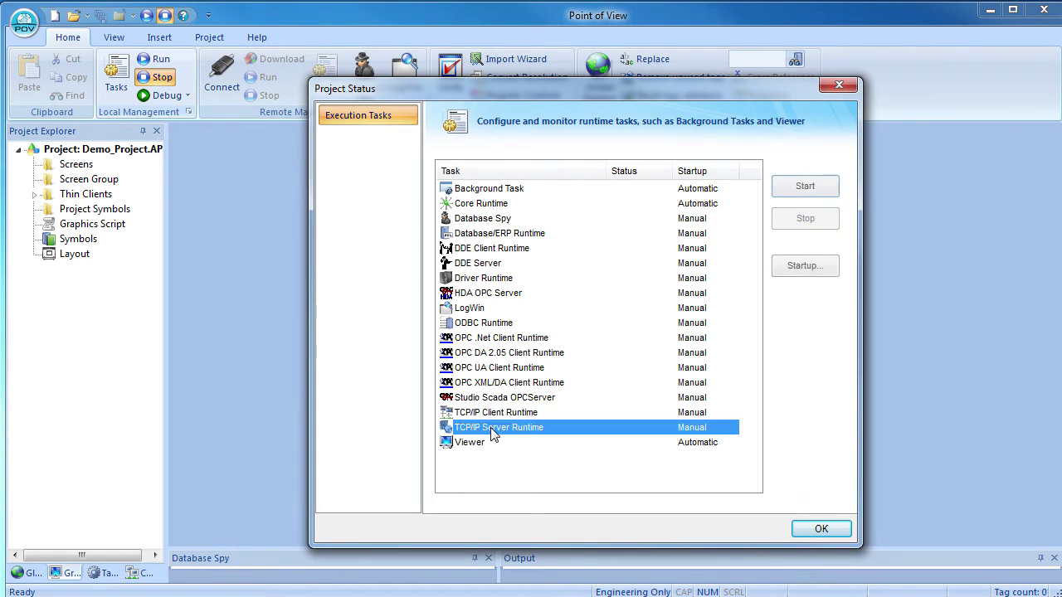
left_click(491, 429)
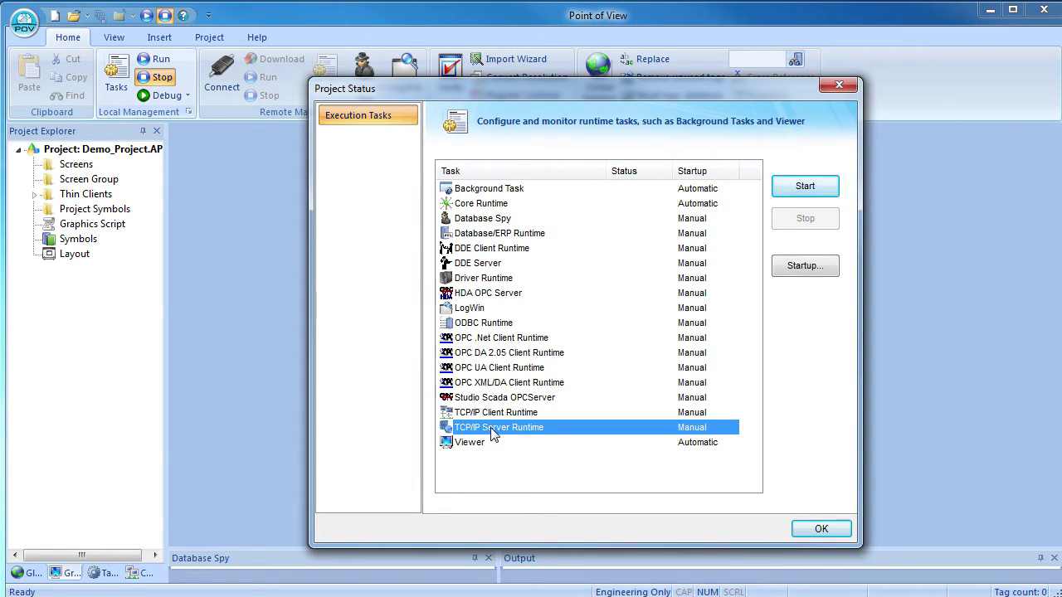
left_click(798, 268)
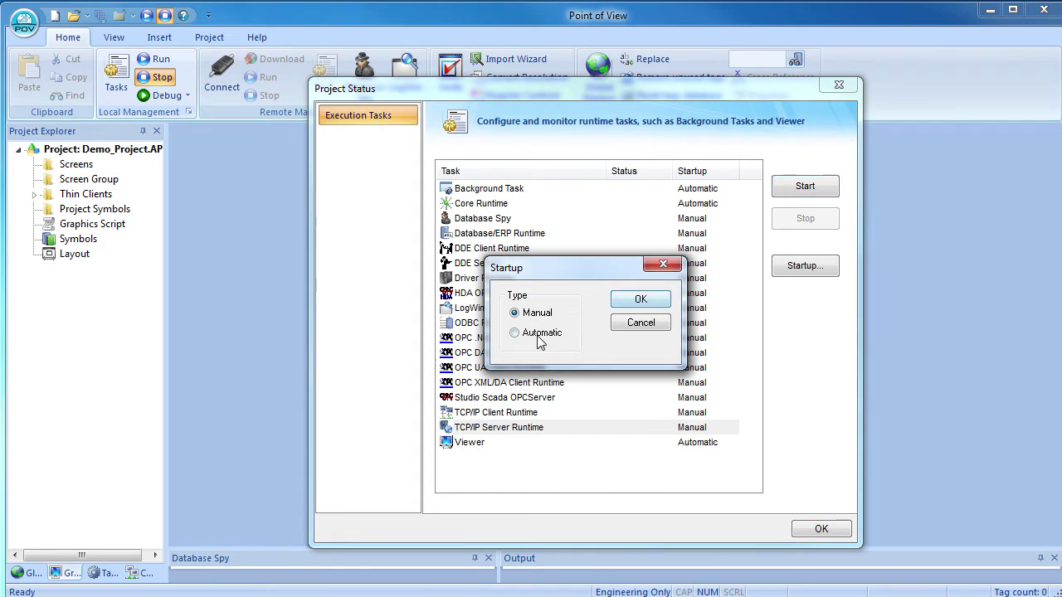
left_click(523, 335)
left_click(636, 305)
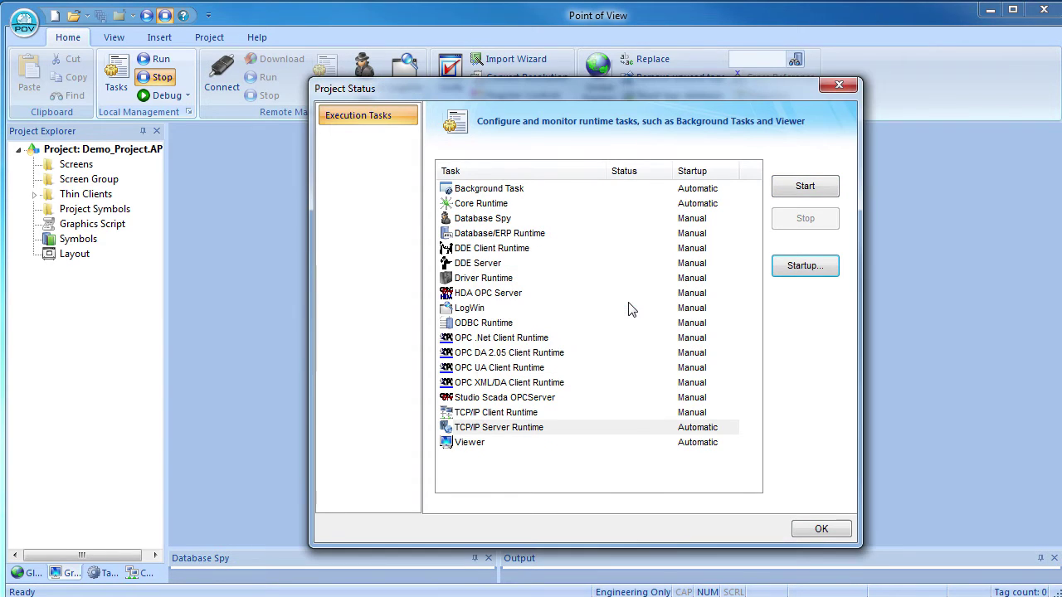
left_click(821, 529)
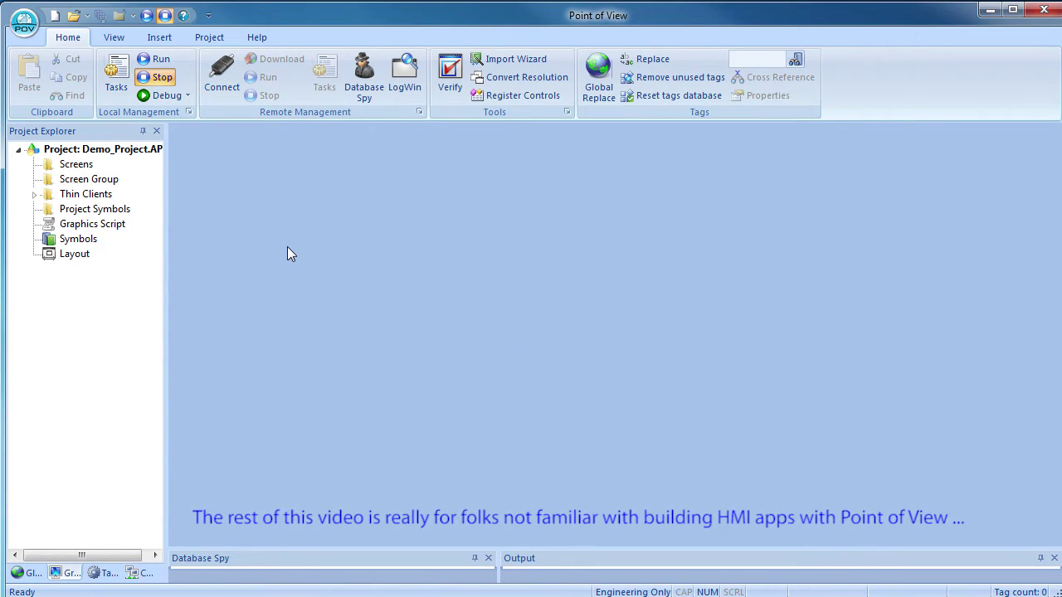
- Insert a new screen with the description Main
right_click(83, 166)
left_click(119, 177)
type("M")
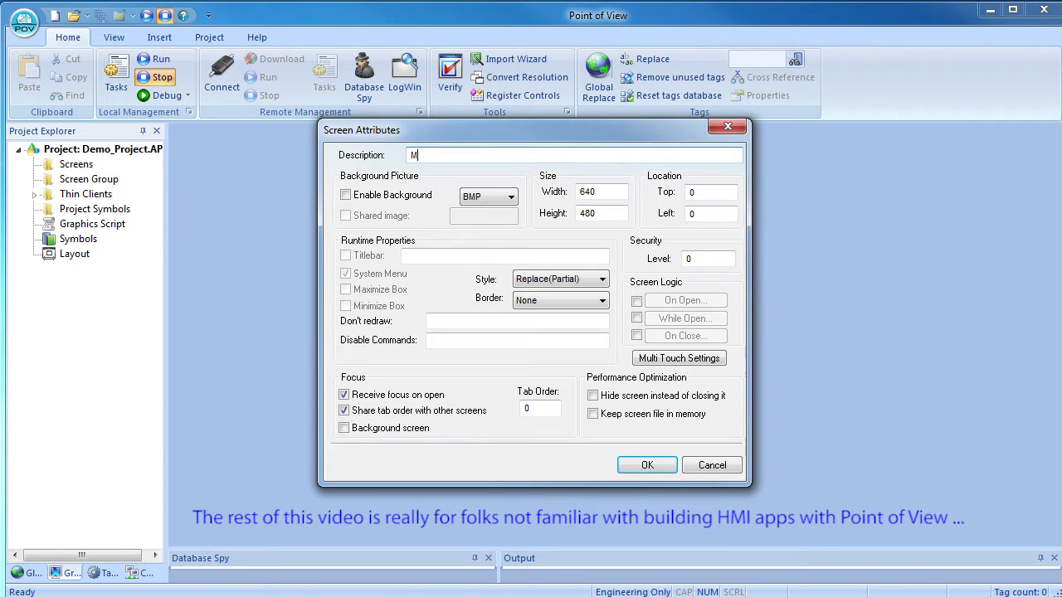
type("ain")
left_click(645, 465)
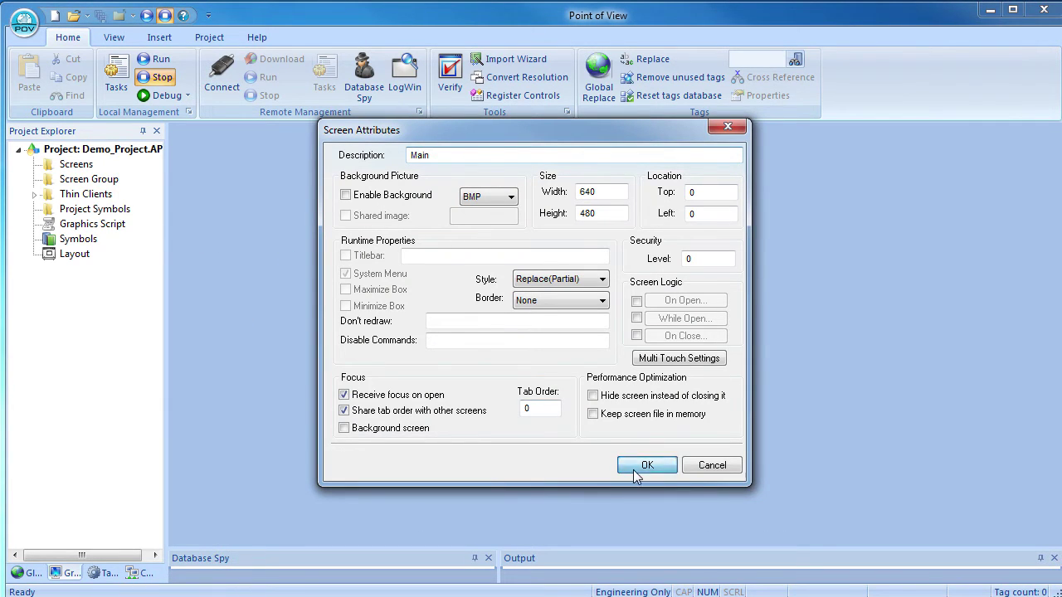
- Give the screen a light cyan background colour
right_click(480, 388)
left_click(537, 573)
left_click(543, 277)
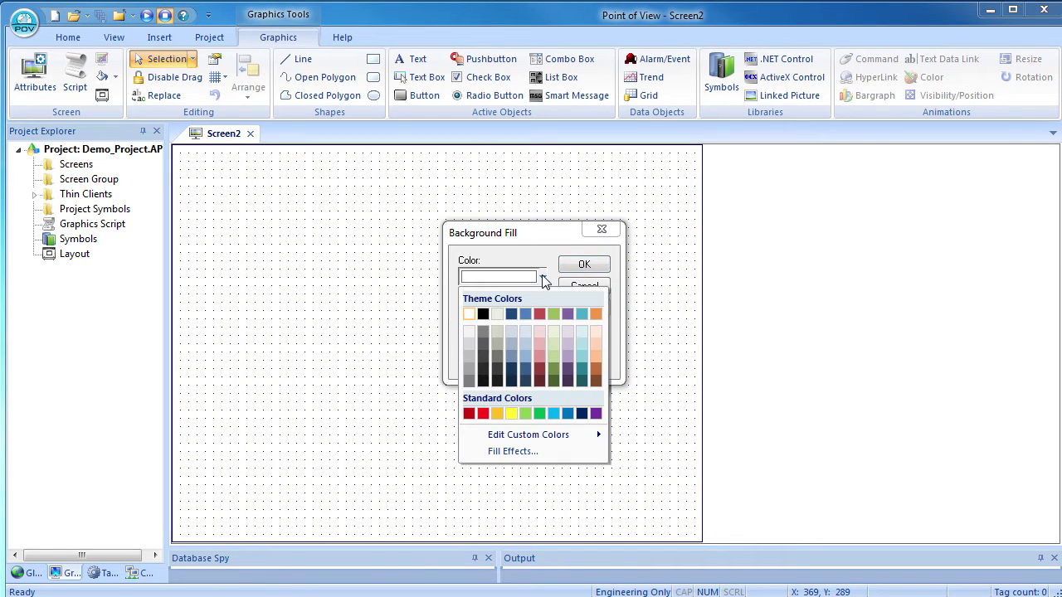
left_click(583, 339)
left_click(581, 267)
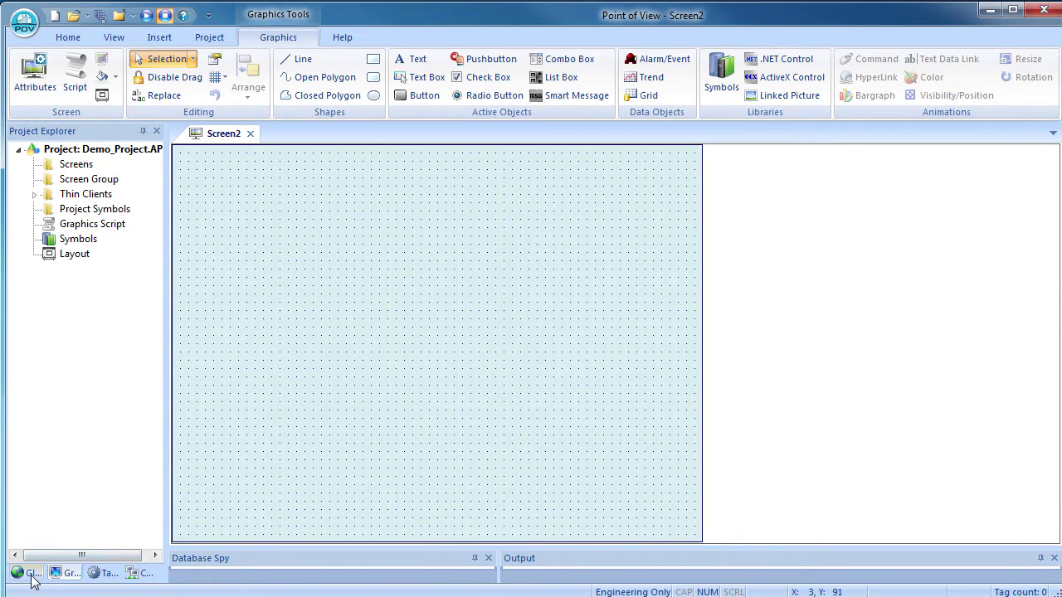
- Open the Symbols library from the Graphics project tree
left_click(29, 572)
left_click(68, 573)
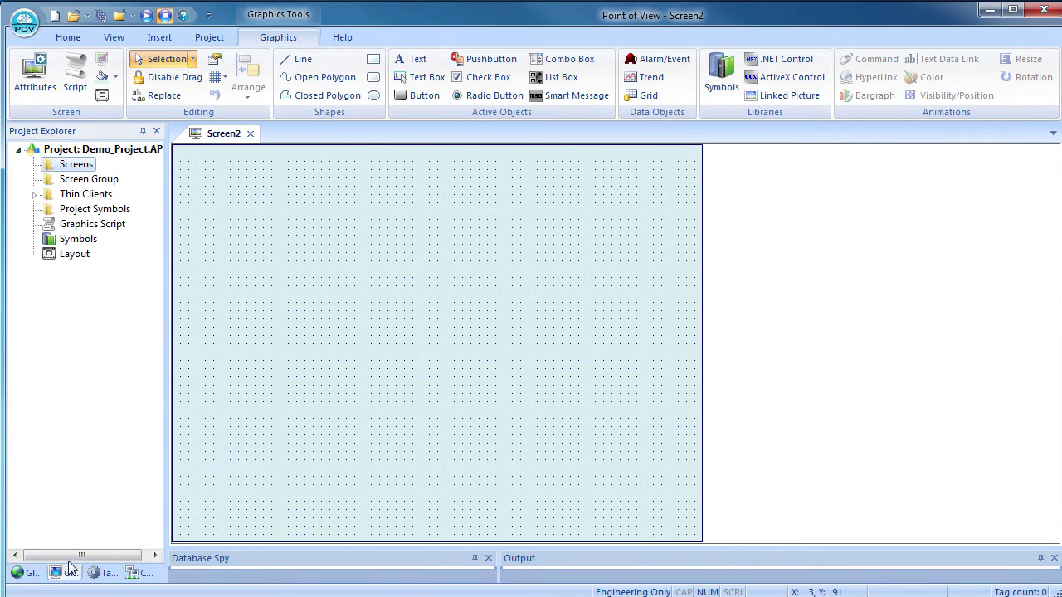
double_click(73, 241)
- Place the button_exit symbol from System Symbols > Buttons at the screen's top-right corner
left_click(183, 179)
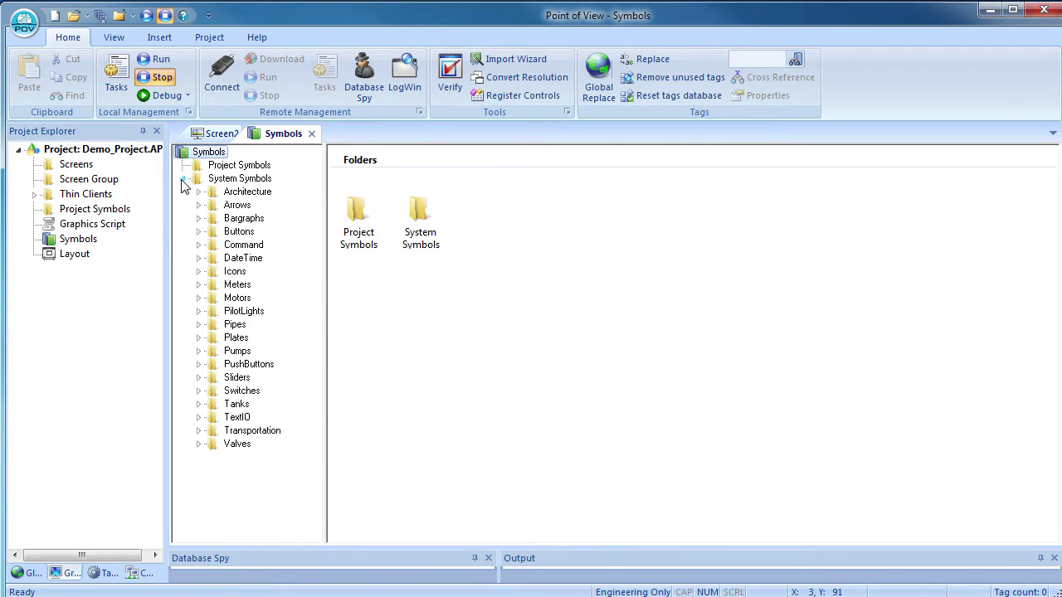
double_click(239, 231)
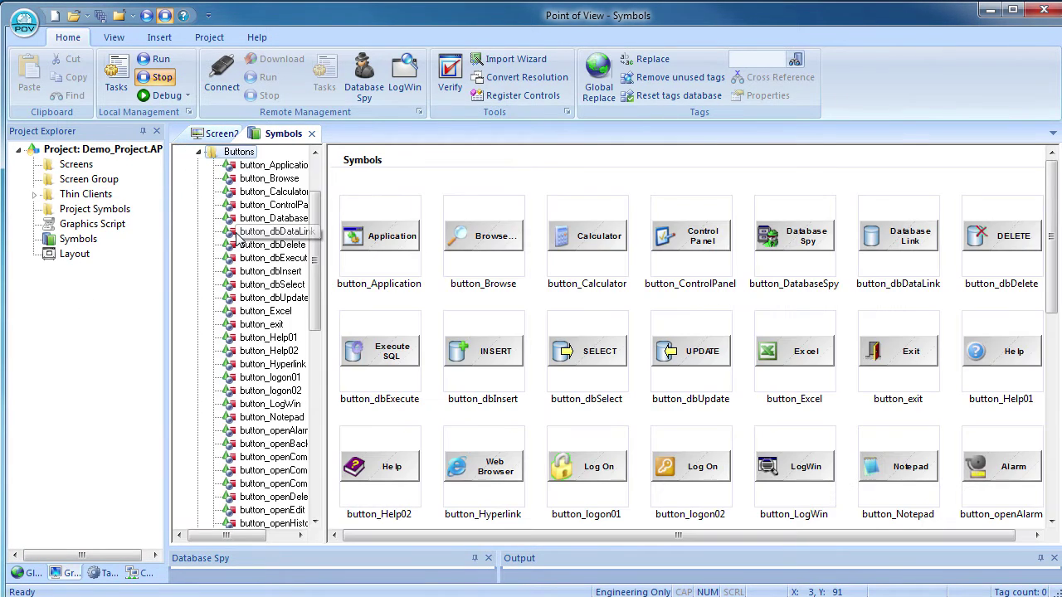
double_click(879, 348)
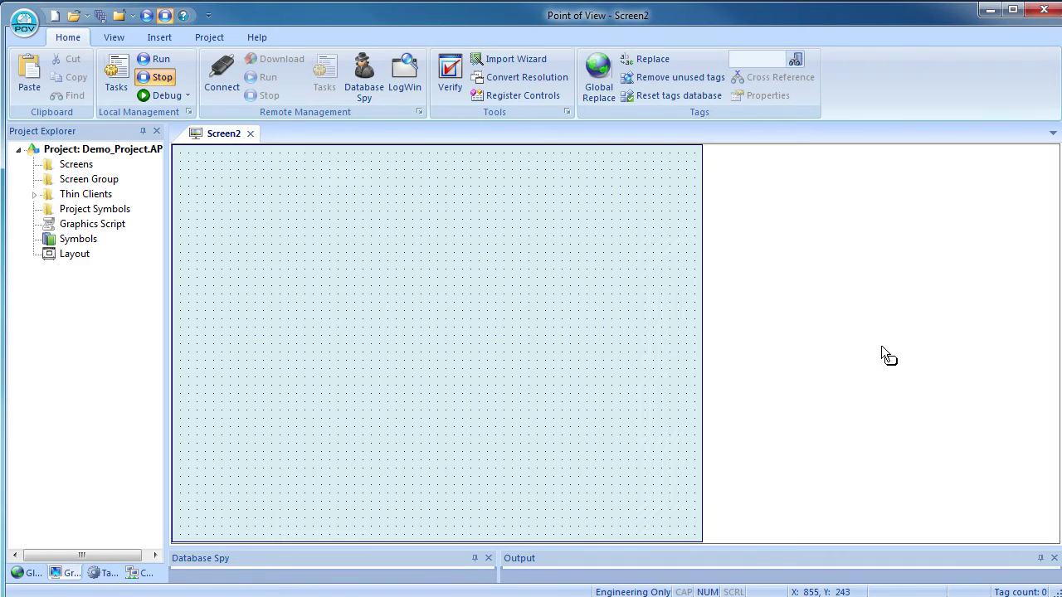
left_click(572, 199)
left_click_drag(610, 214, 624, 183)
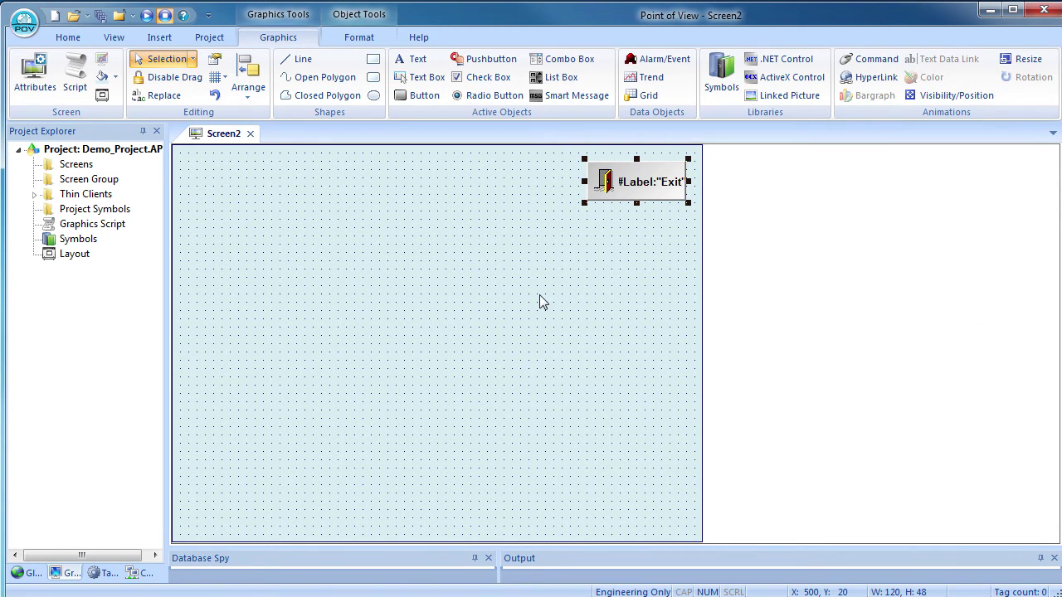
- Draw a 131x131 circle left of the screen centre
left_click(373, 97)
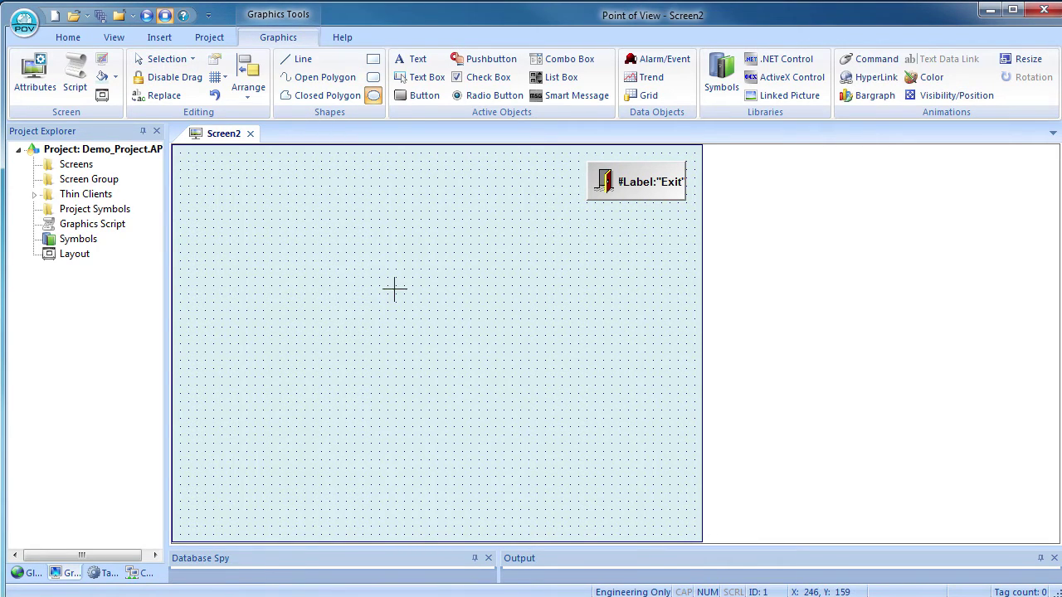
left_click_drag(380, 278, 484, 378)
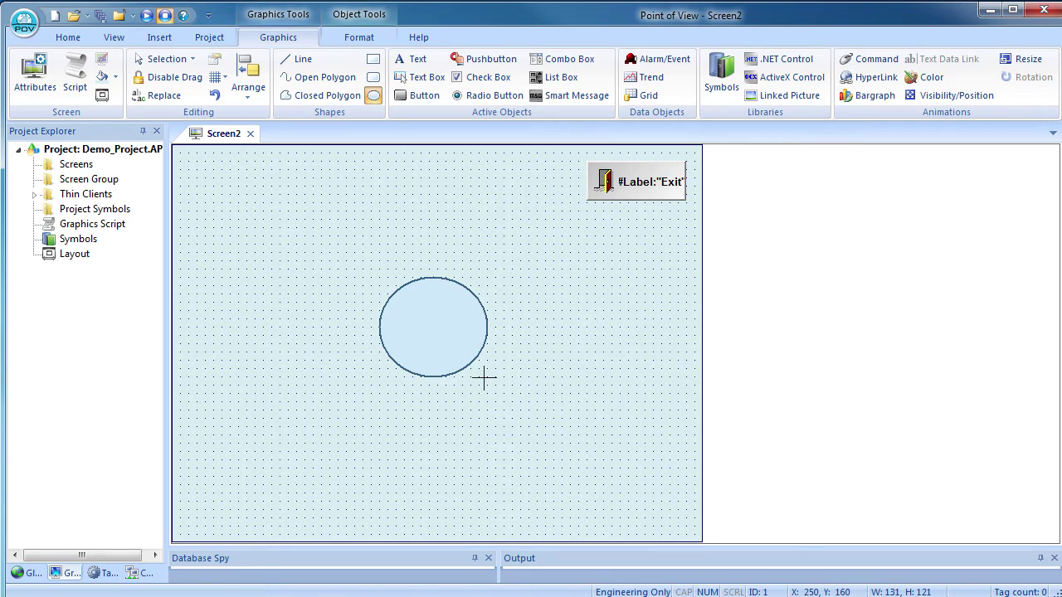
left_click_drag(433, 378, 433, 383)
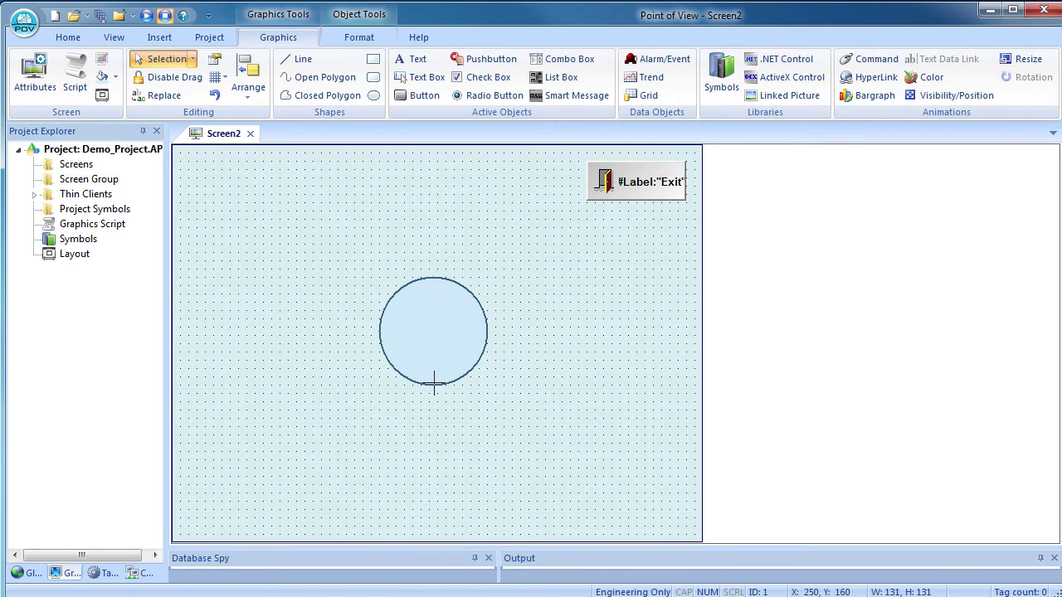
left_click(433, 383)
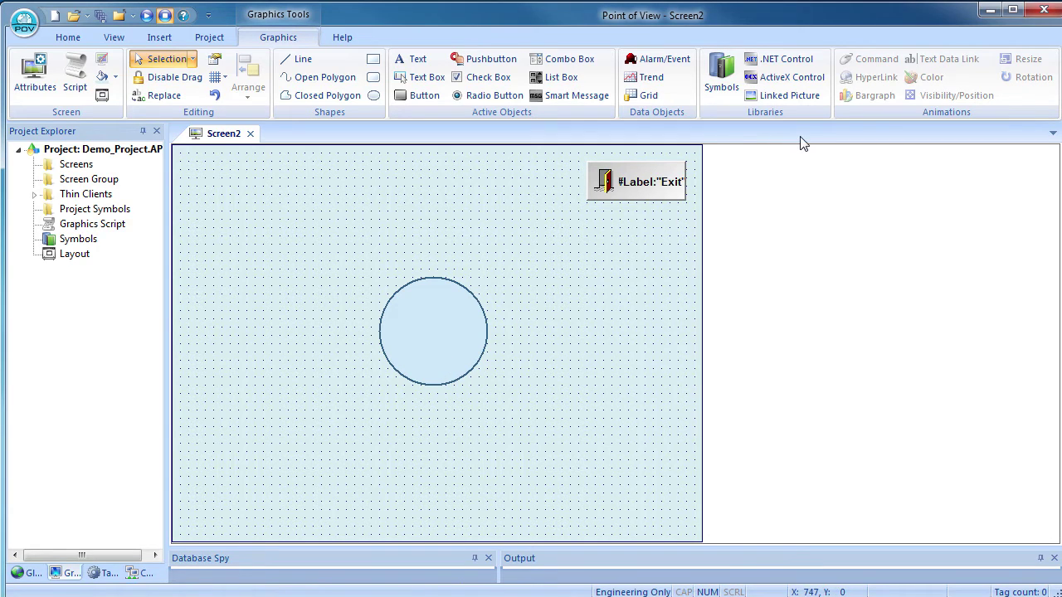
- Apply a Color animation to the circle
left_click(450, 324)
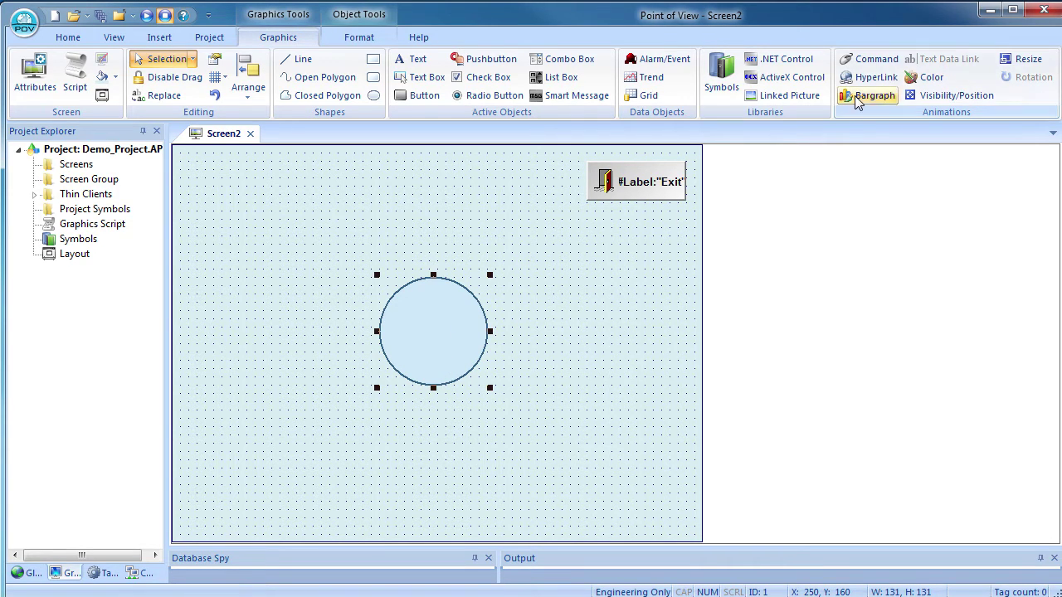
left_click(917, 78)
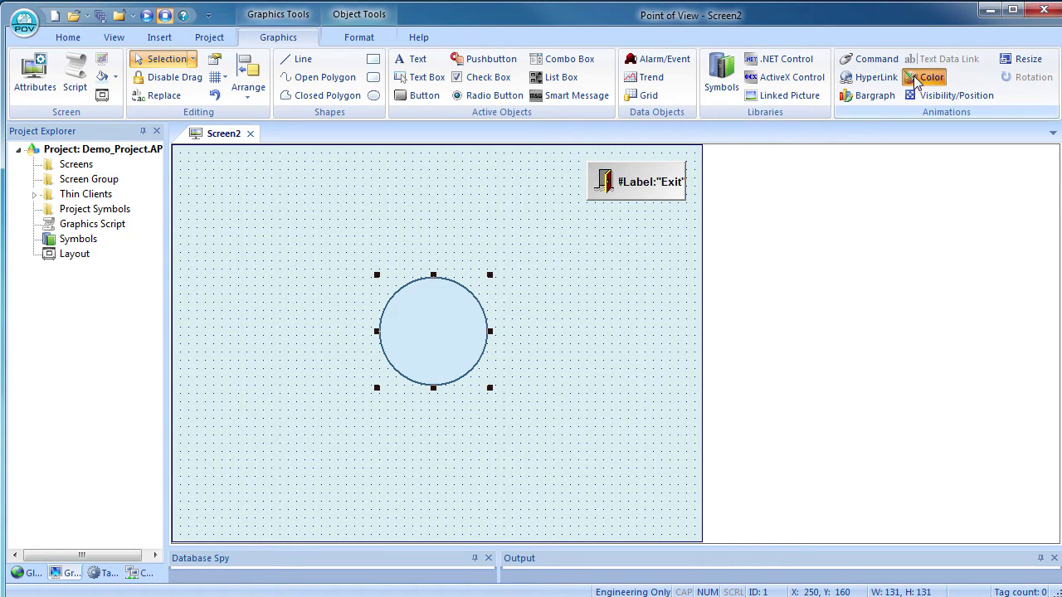
key("Escape")
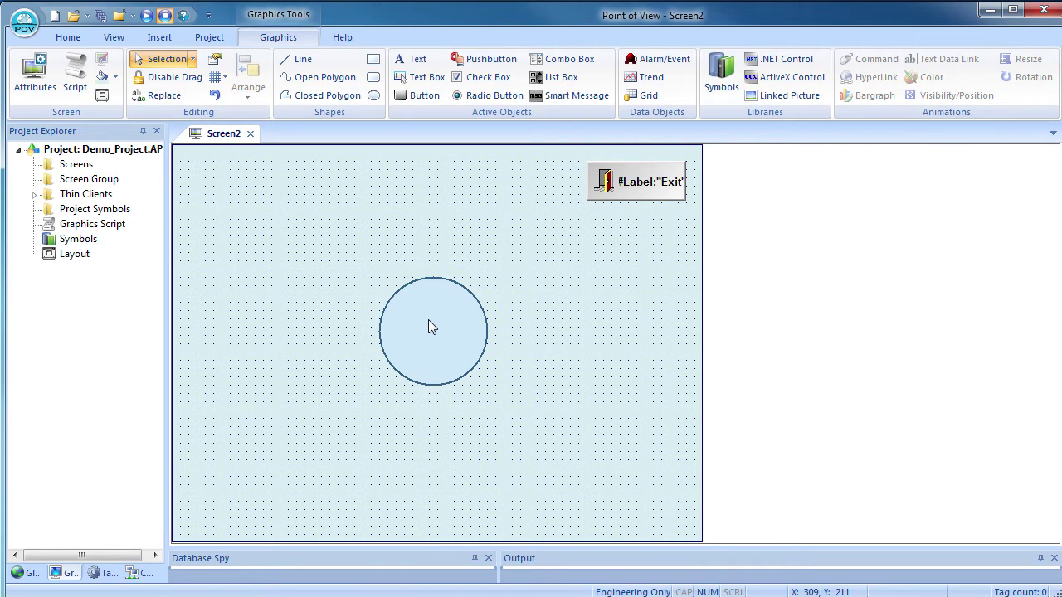
- Set the circle's colour Limit Expression to Color_Change
double_click(429, 321)
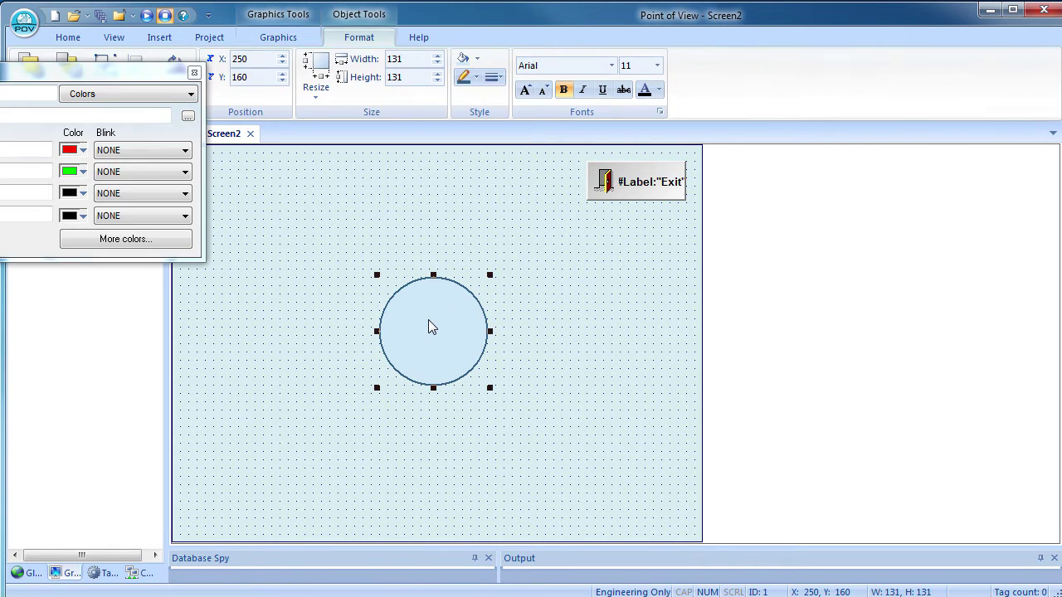
left_click_drag(47, 77, 360, 96)
left_click(330, 132)
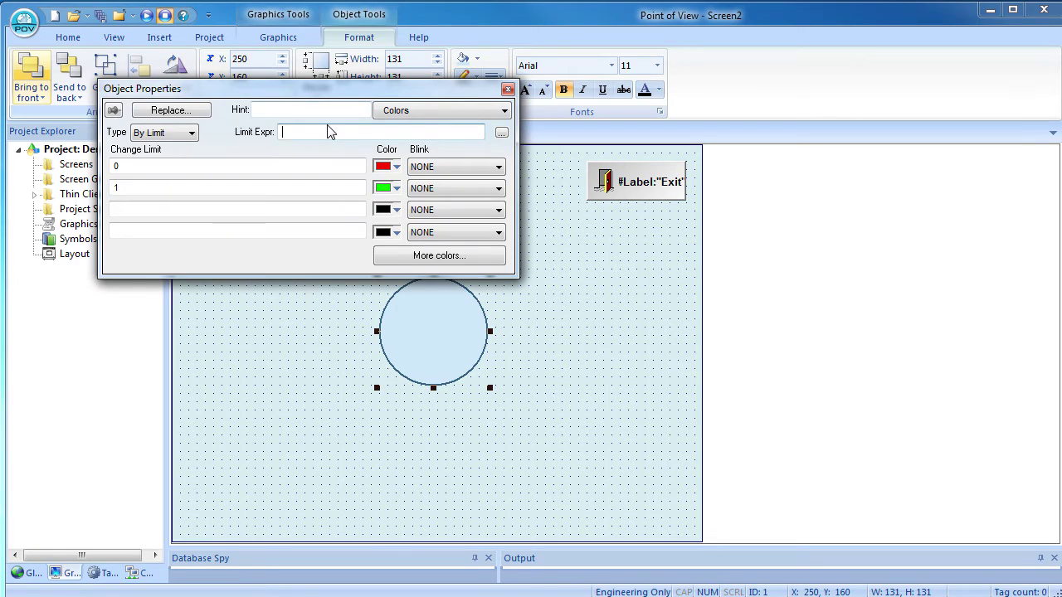
type("Color_Chan")
type("ge")
key("Return")
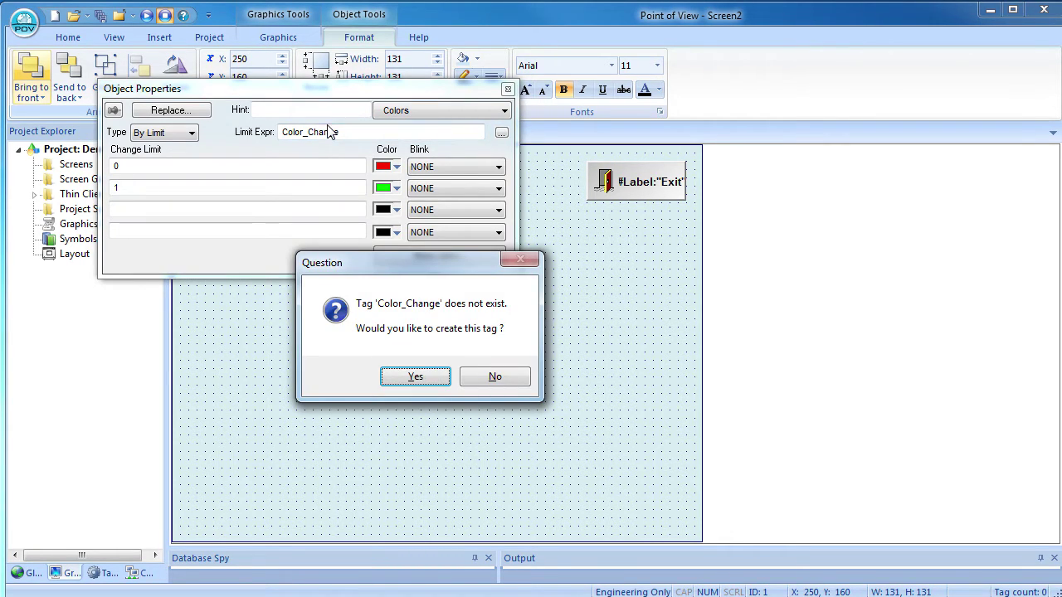
- Create Color_Change as a Boolean tag with Server scope
left_click(418, 377)
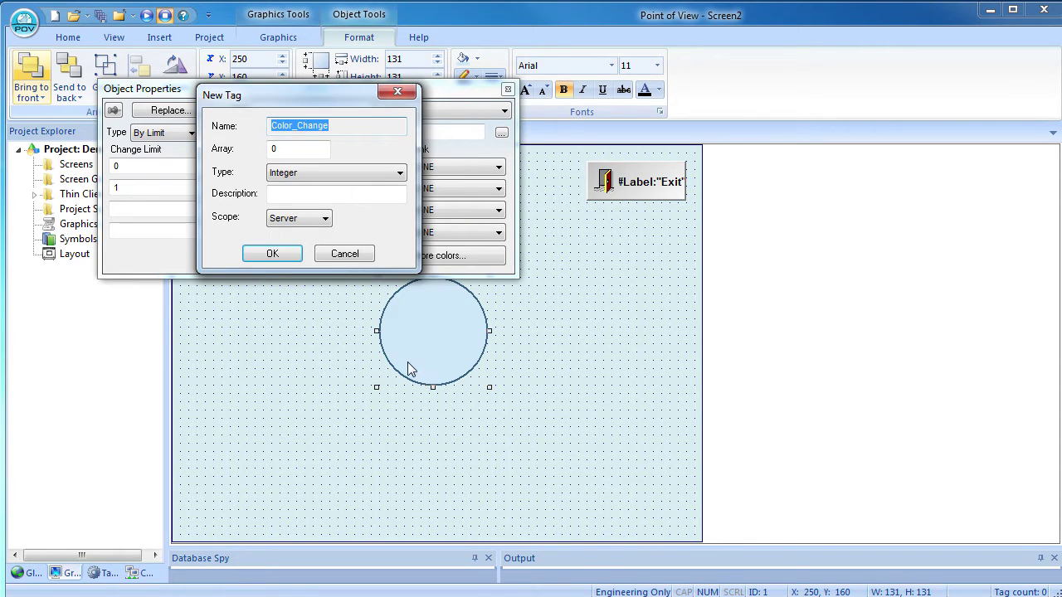
left_click(399, 173)
left_click(314, 189)
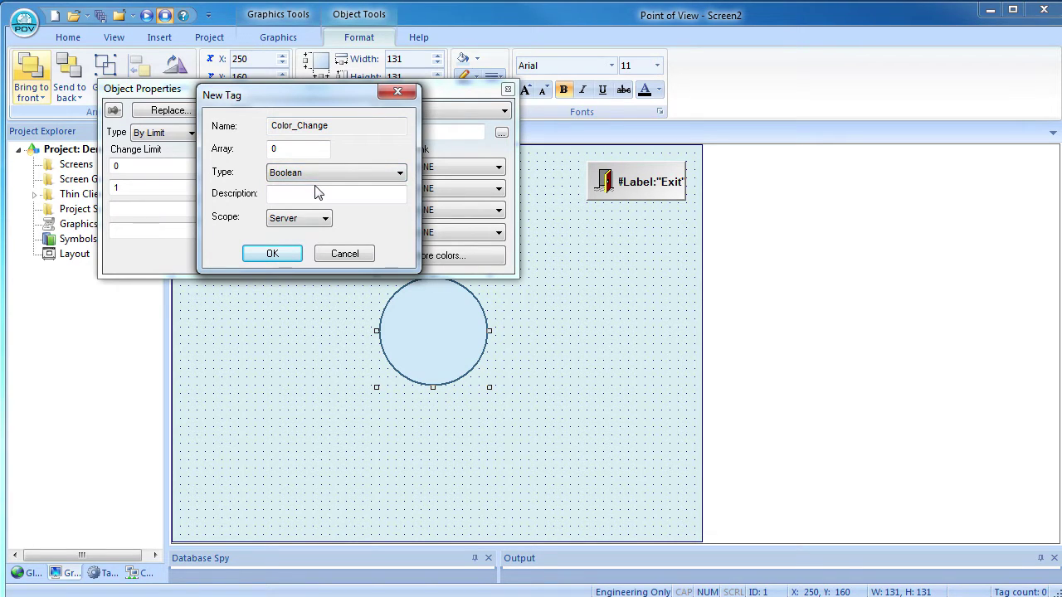
left_click(324, 219)
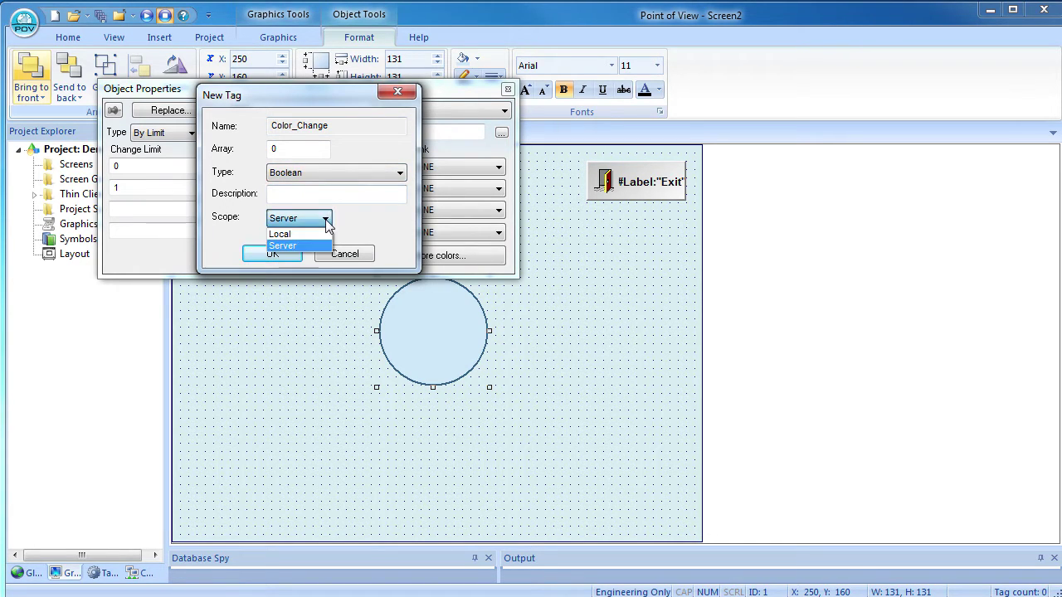
left_click(322, 234)
left_click(324, 219)
left_click(313, 247)
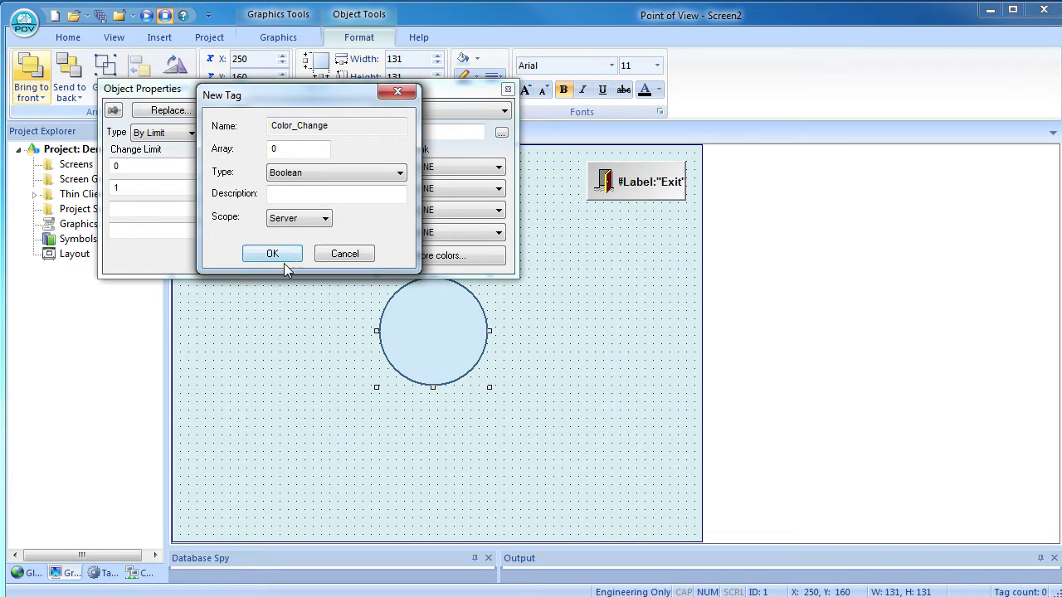
left_click(272, 254)
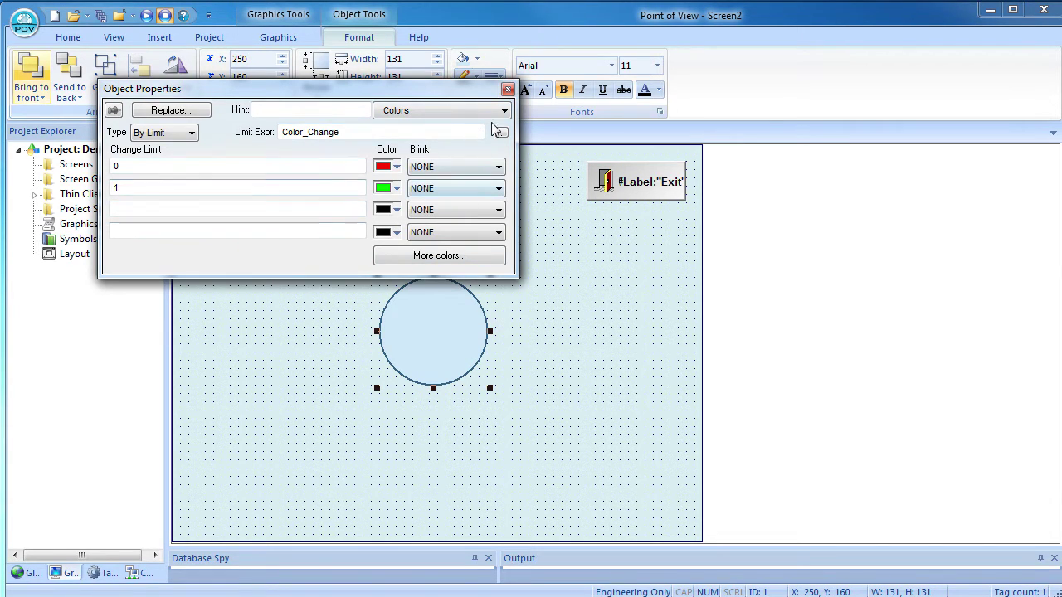
left_click(507, 90)
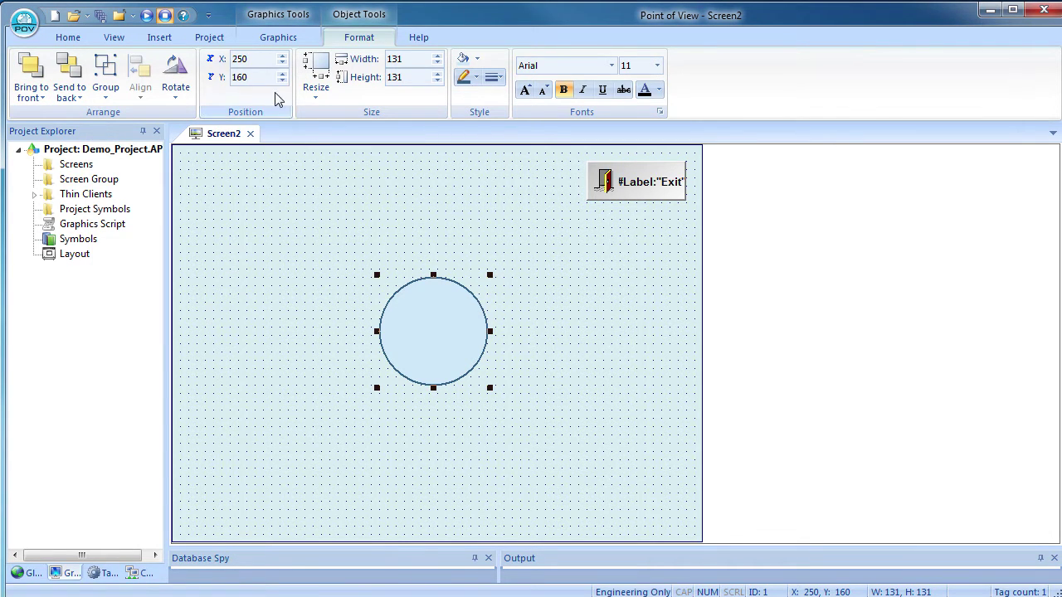
- Draw a button under the circle captioned CHANGE COLOR
left_click(279, 39)
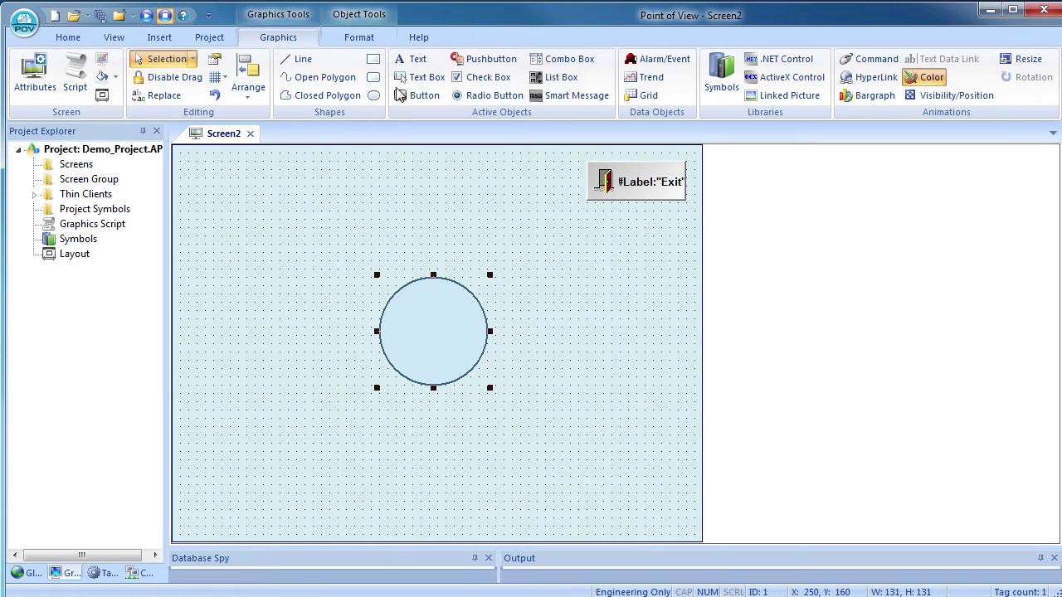
left_click(419, 95)
left_click_drag(318, 399, 523, 471)
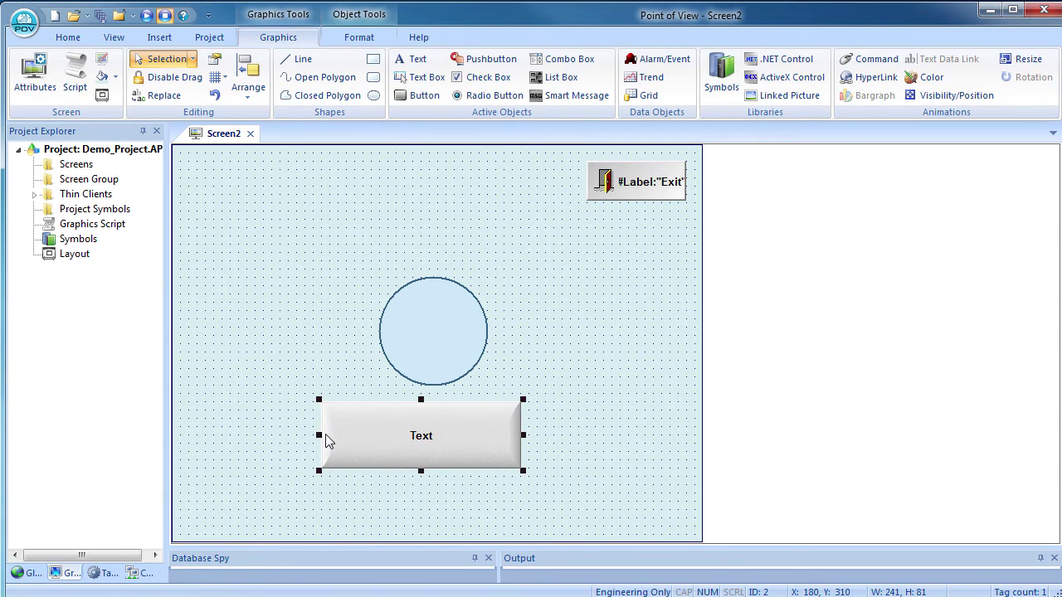
left_click_drag(320, 435, 343, 434)
double_click(440, 448)
type("C")
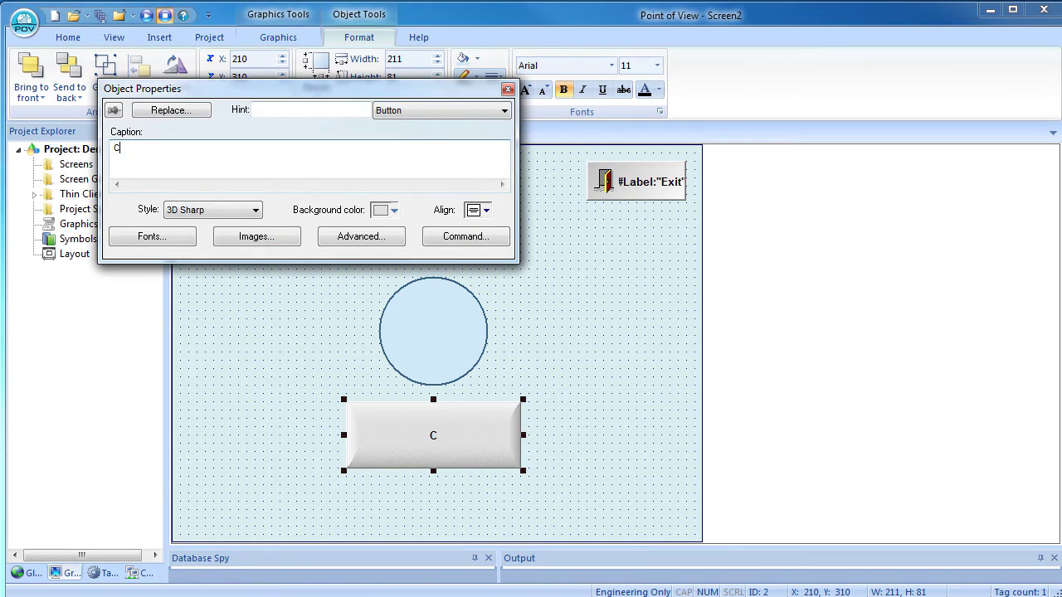
type("HANGE COLOR")
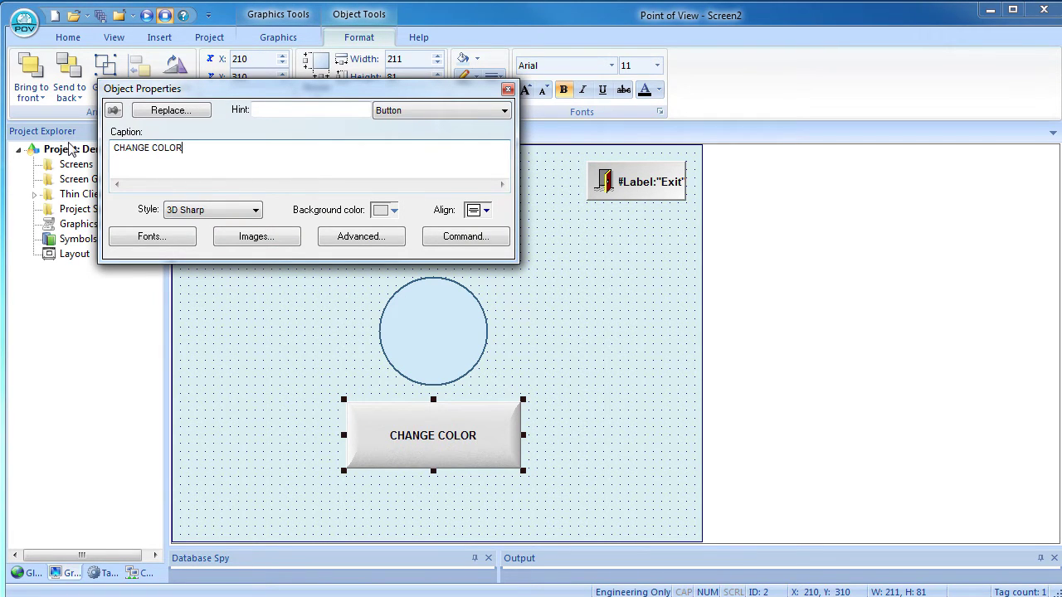
- Set the button's command to Toggle Tag on Color_Change
left_click(441, 237)
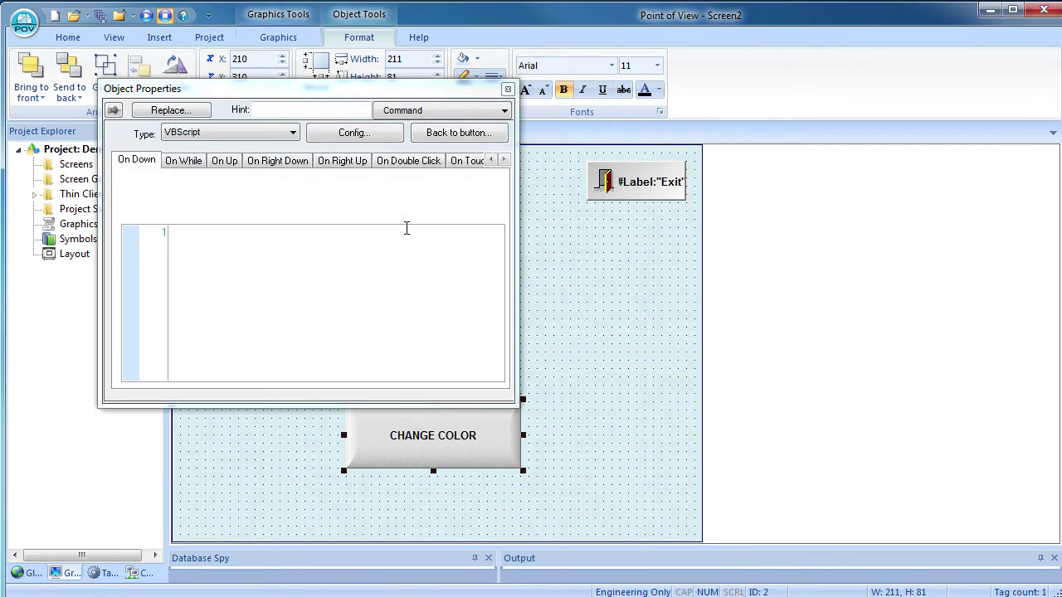
left_click(292, 133)
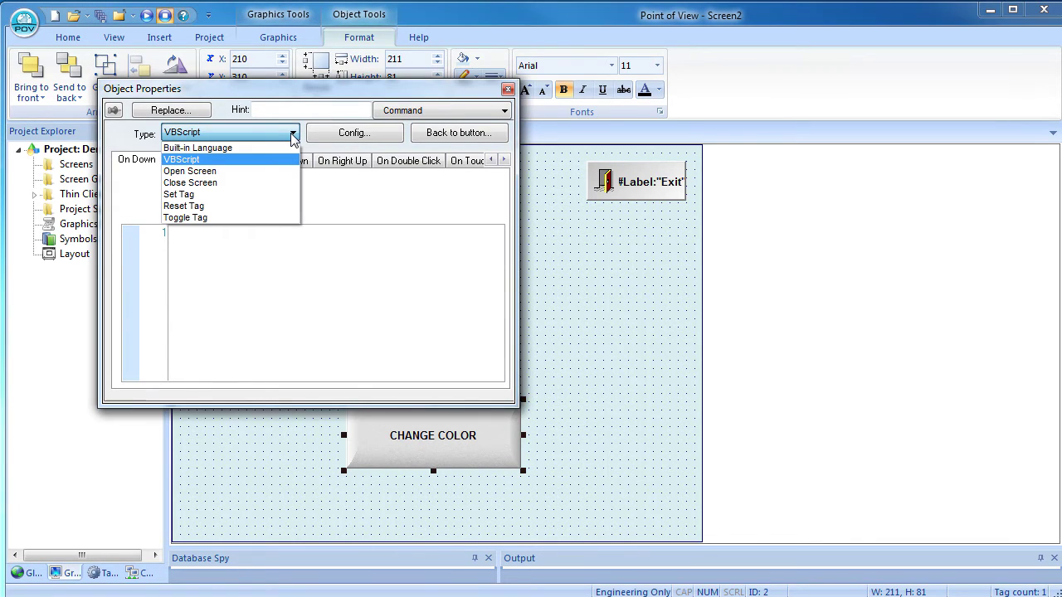
left_click(199, 218)
left_click(472, 198)
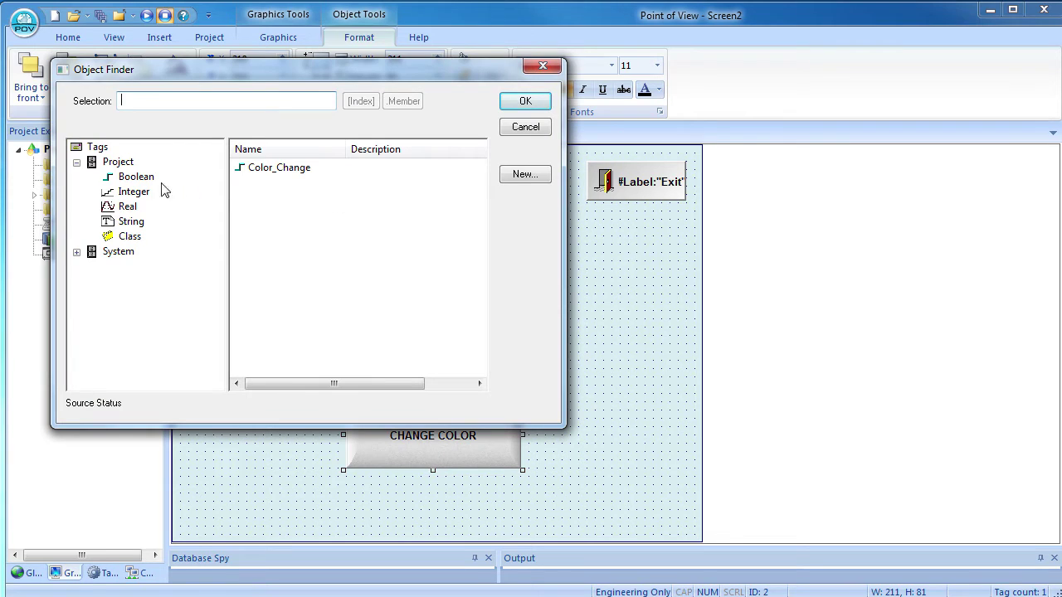
left_click(136, 176)
double_click(274, 169)
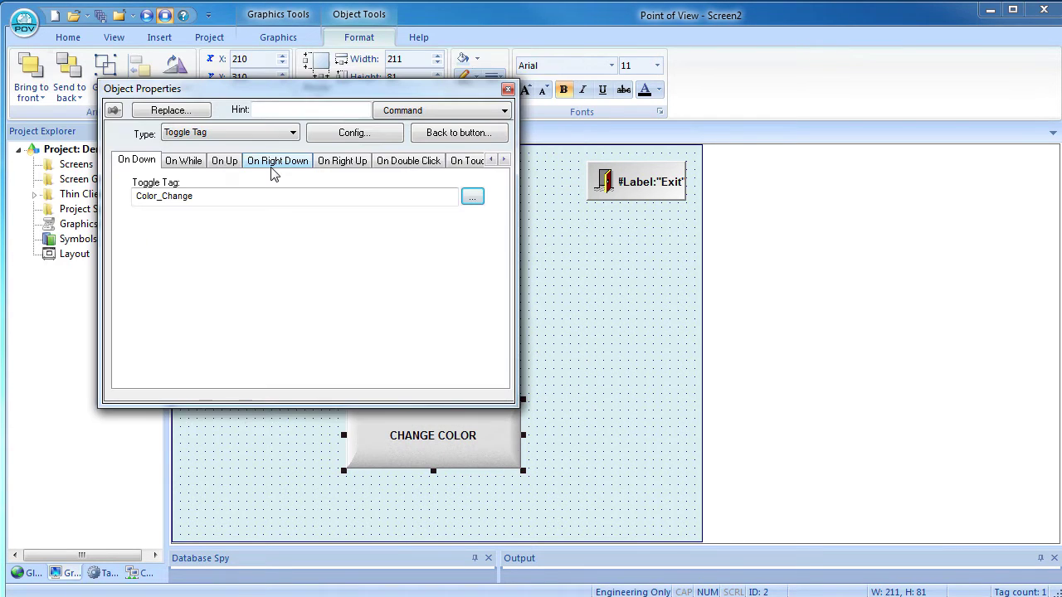
left_click(507, 89)
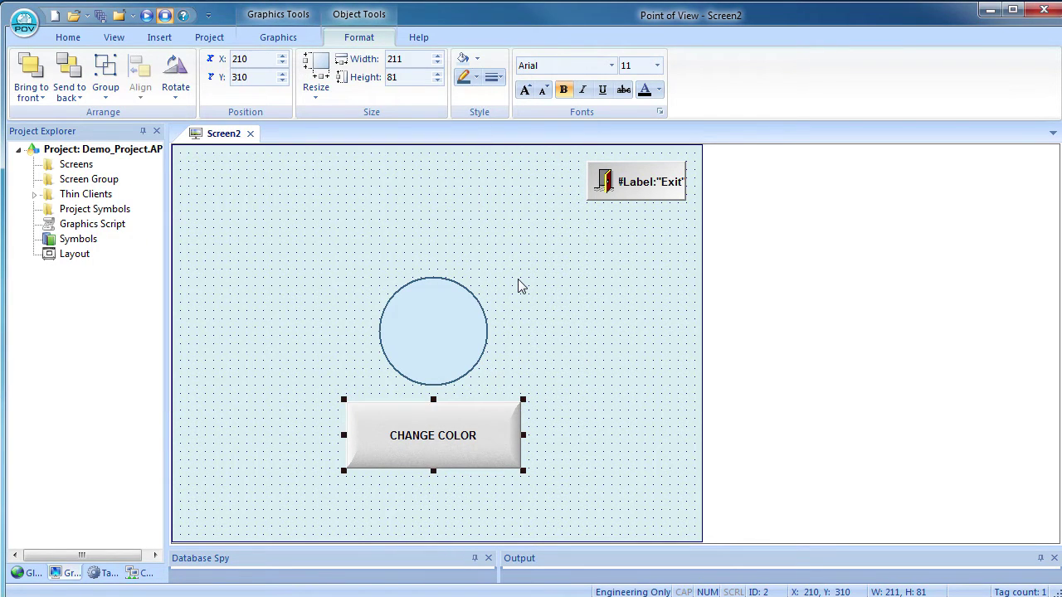
- Save Screen2 as Main.scr from its tab menu, then close the Main.scr tab
right_click(223, 137)
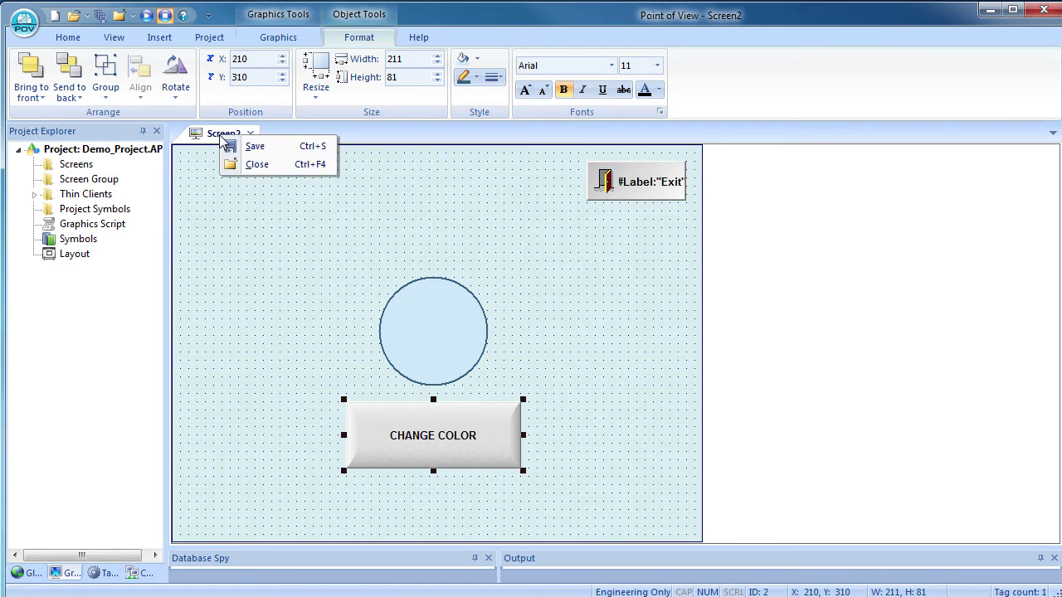
left_click(254, 148)
type("Main")
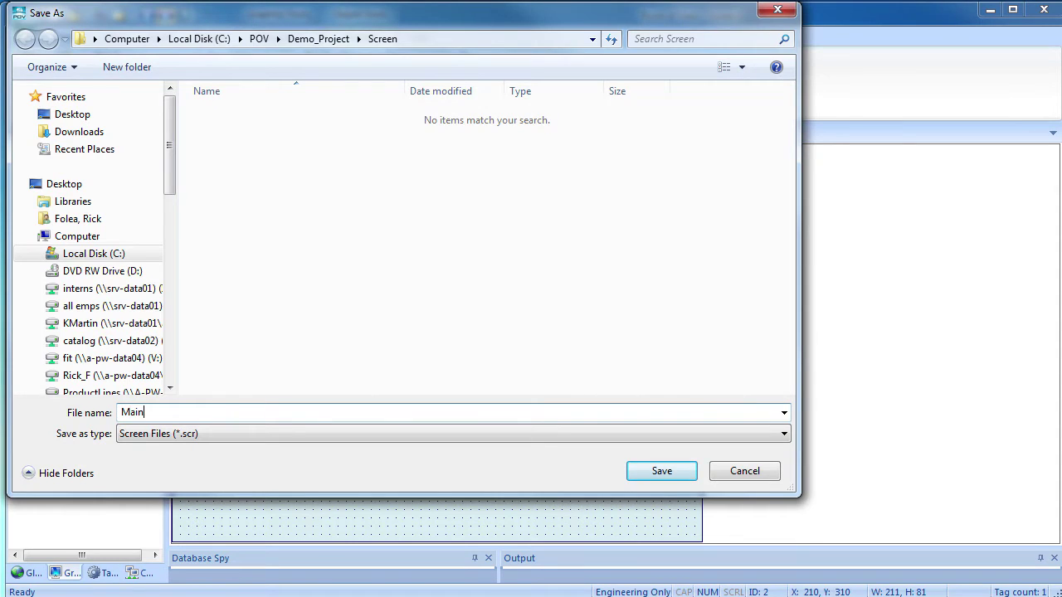
left_click(670, 472)
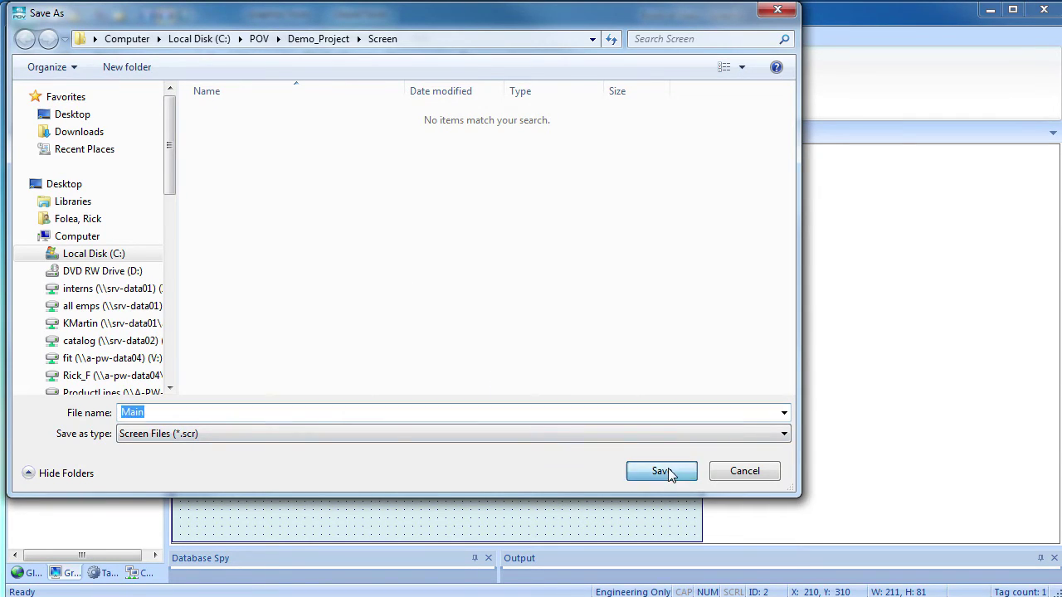
left_click(254, 134)
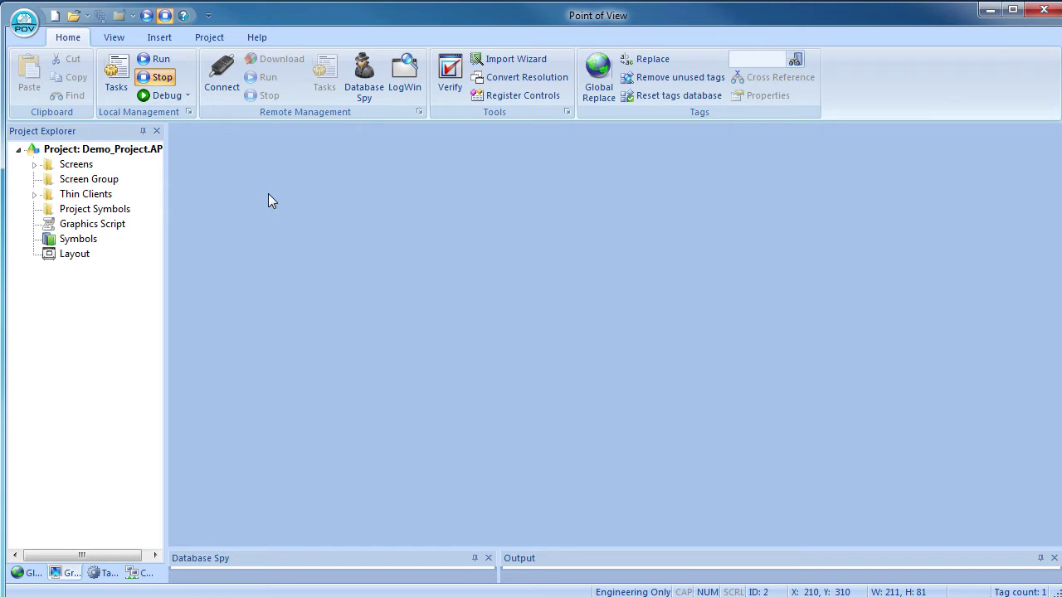
- In Viewer settings, enable Titlebar, Minimize, Maximize, Close Box and Resize Border; disable Start Maximized
left_click(210, 37)
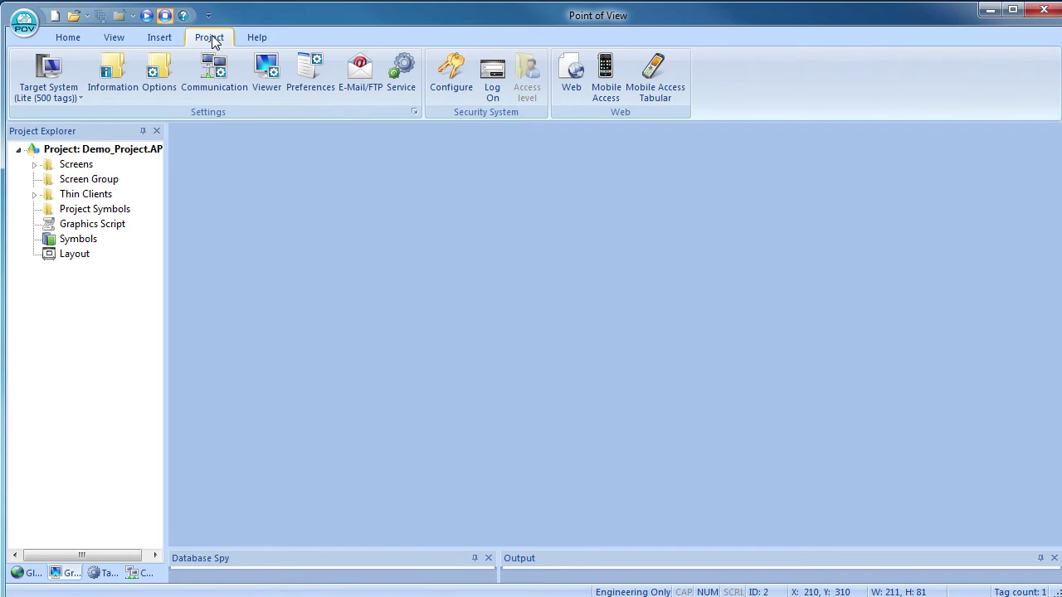
left_click(262, 72)
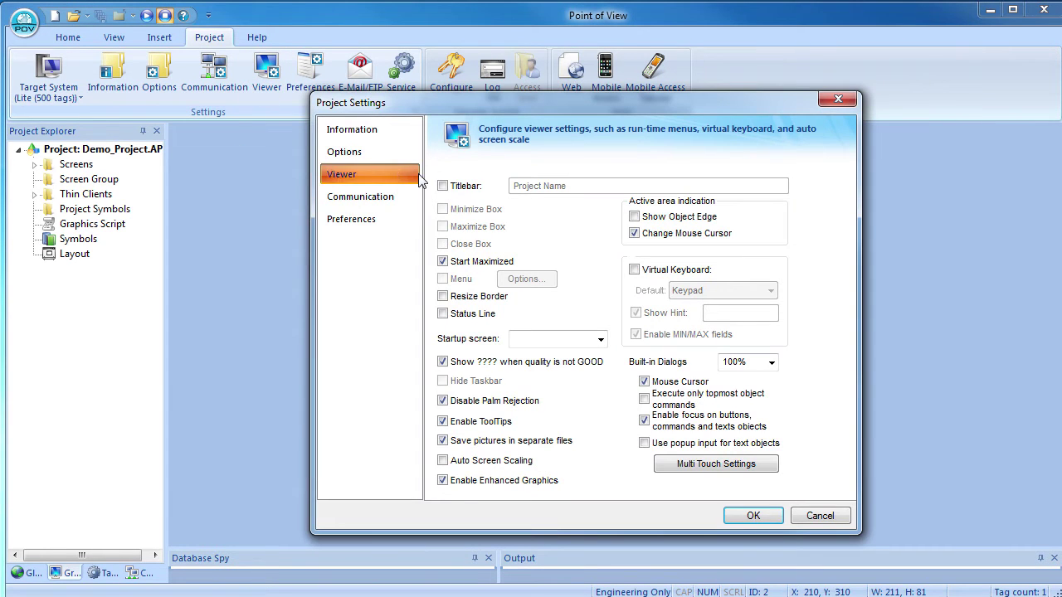
left_click(443, 187)
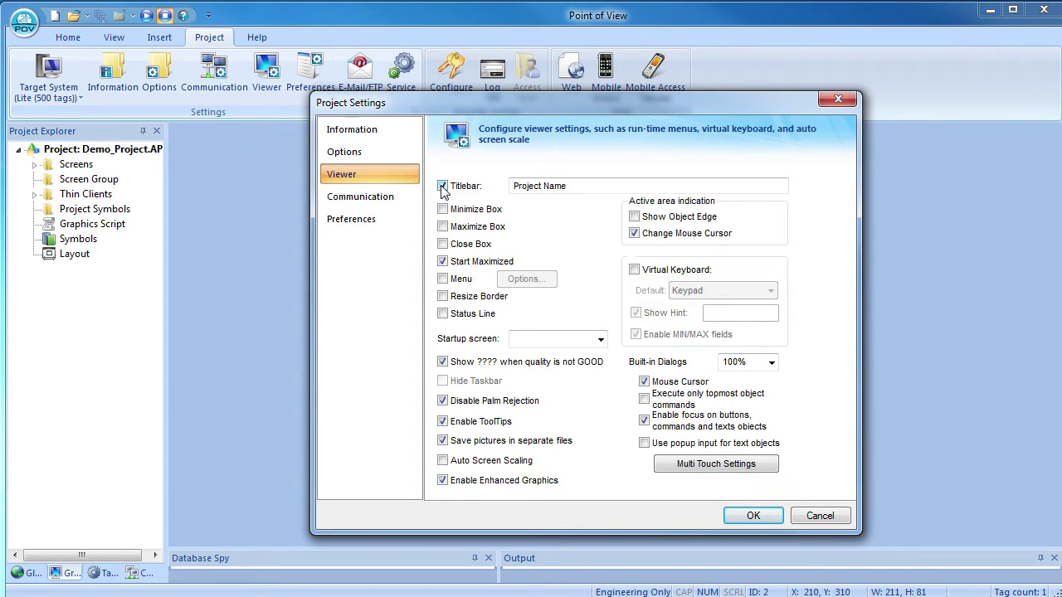
left_click(443, 209)
left_click(442, 244)
left_click(443, 296)
left_click(442, 261)
left_click(751, 516)
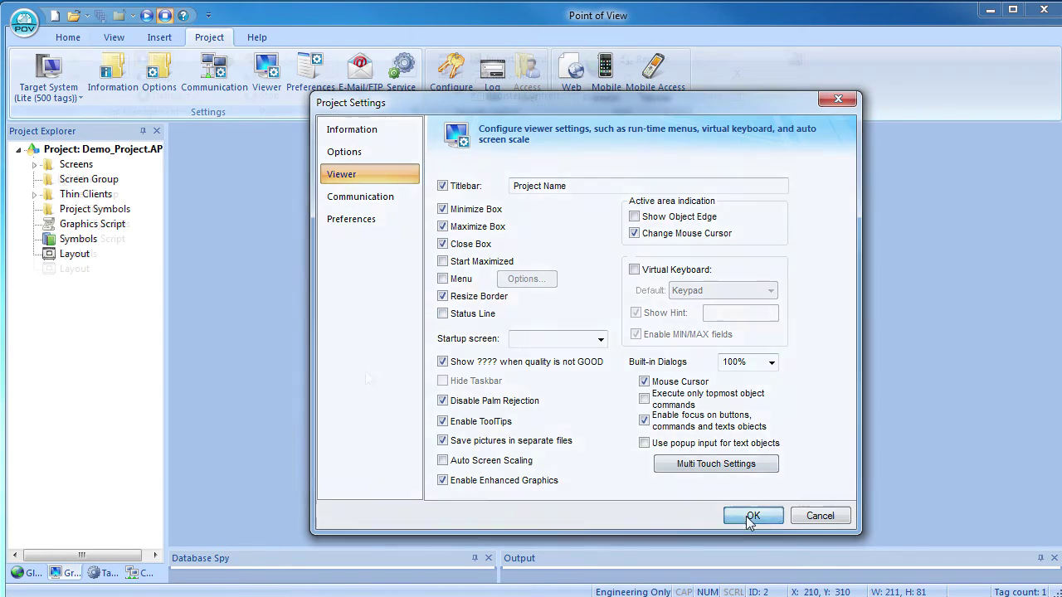
- Make Main.scr the startup screen and start the project running
right_click(91, 180)
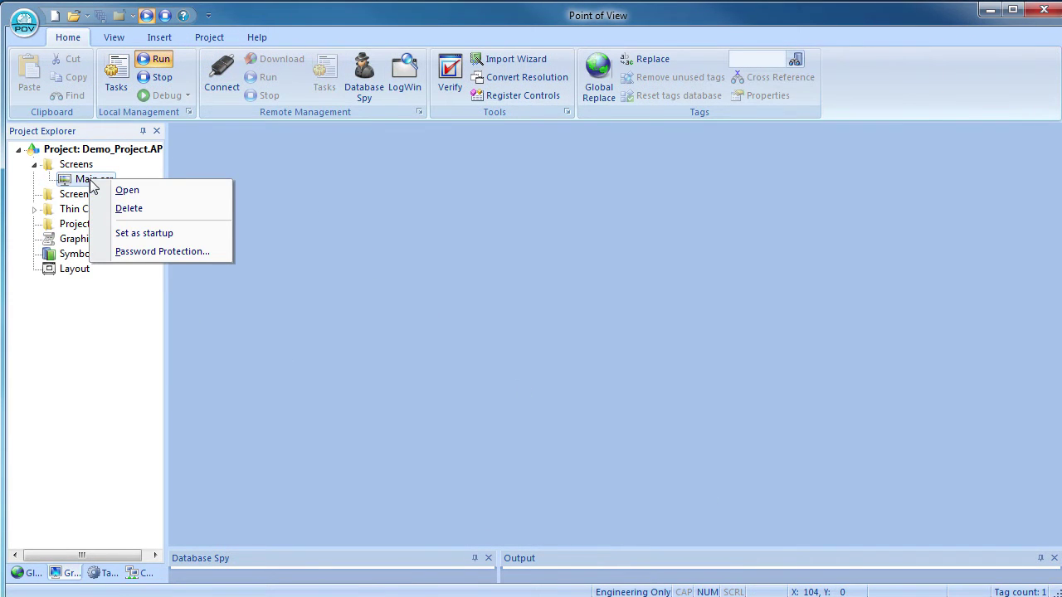
left_click(138, 236)
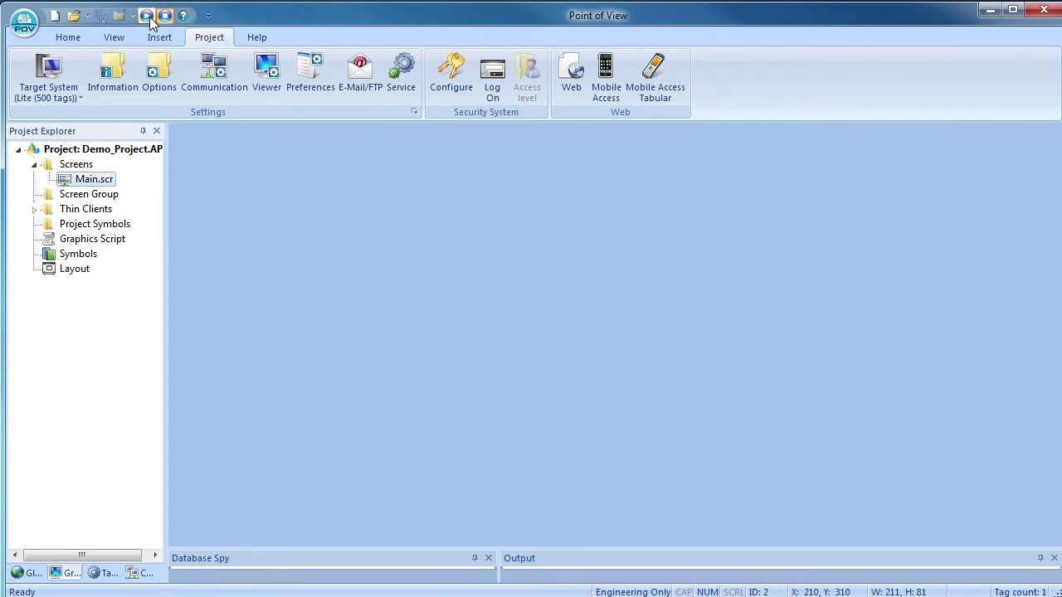
left_click(148, 16)
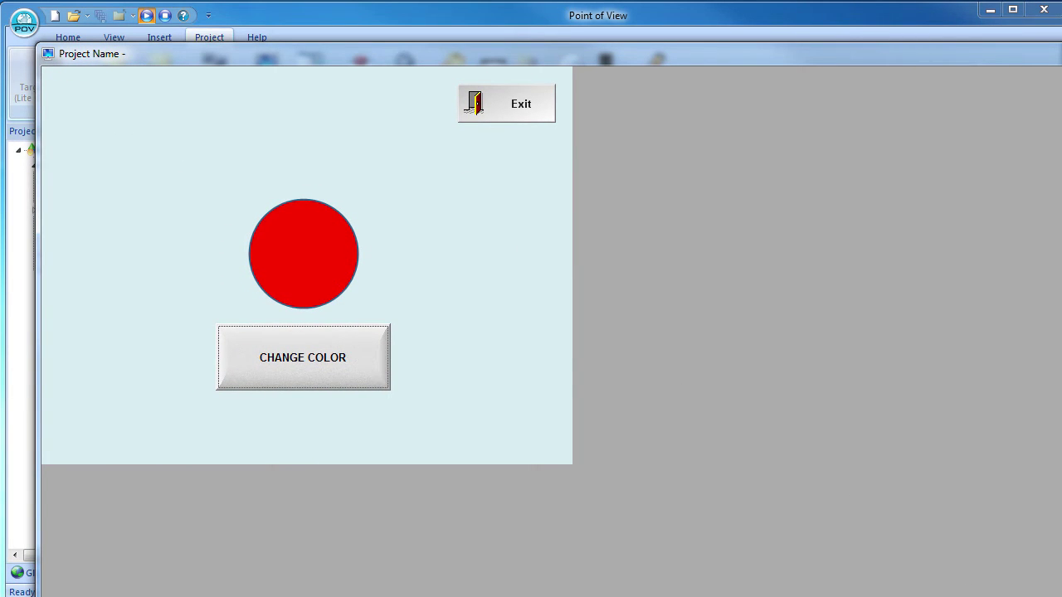
- Shrink the runtime window, toggle the circle red/green three times, then close the runtime
left_click_drag(1057, 593, 573, 470)
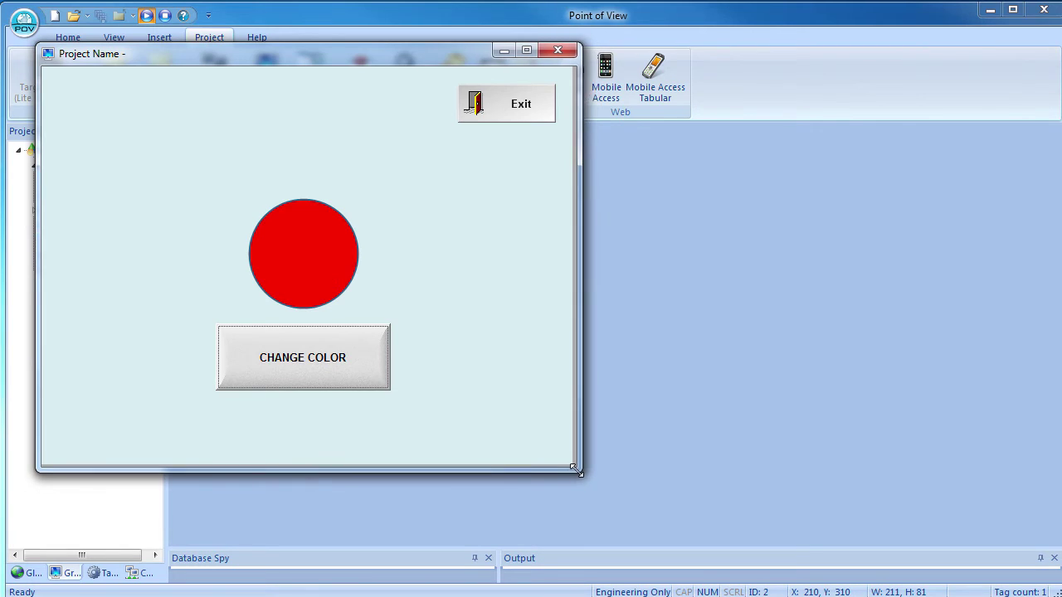
left_click_drag(356, 62, 336, 93)
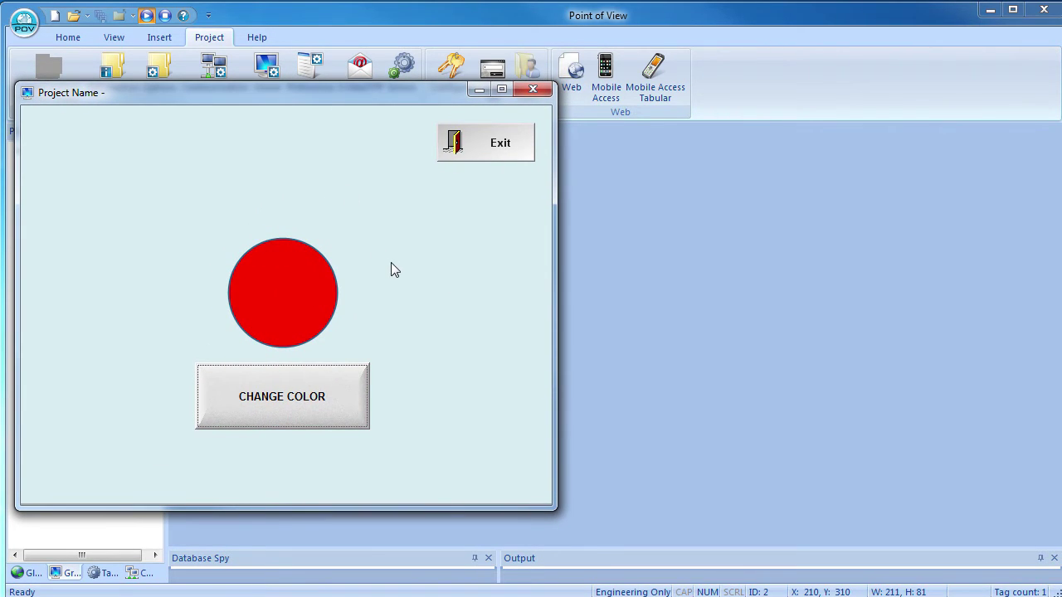
left_click(281, 405)
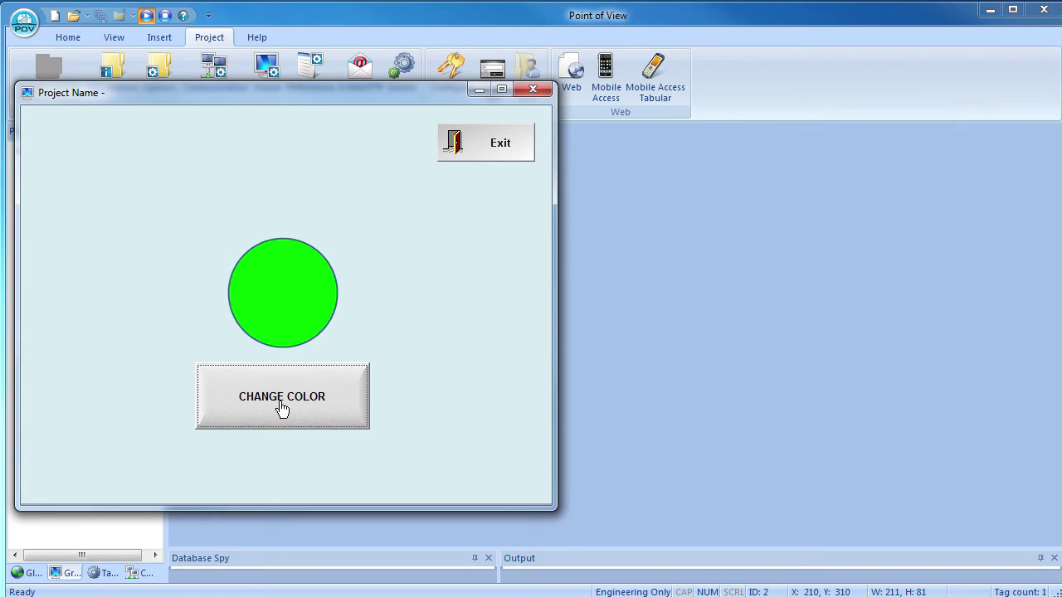
left_click(282, 406)
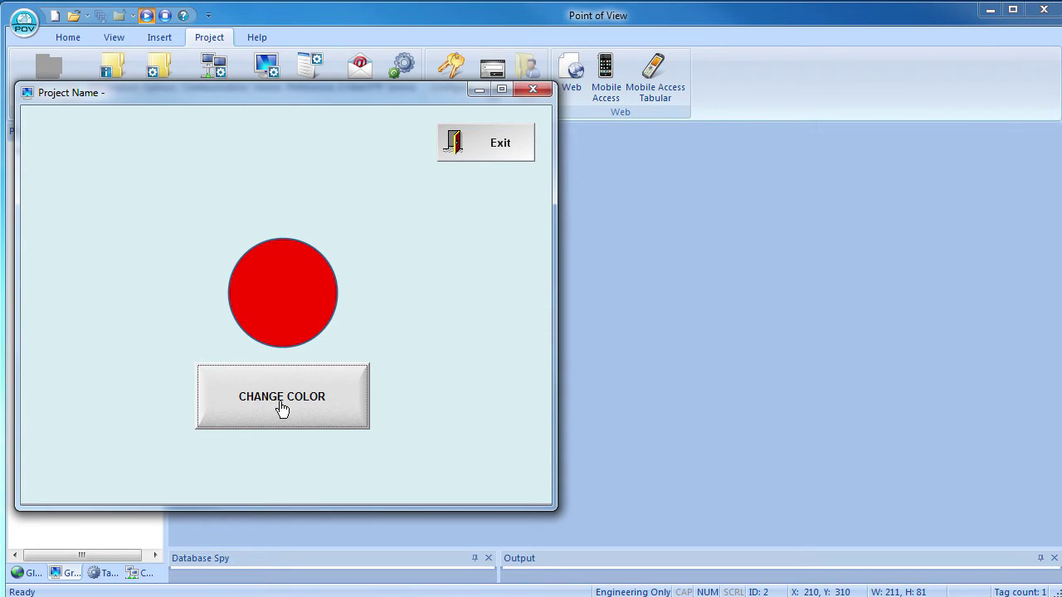
left_click(282, 406)
left_click(523, 91)
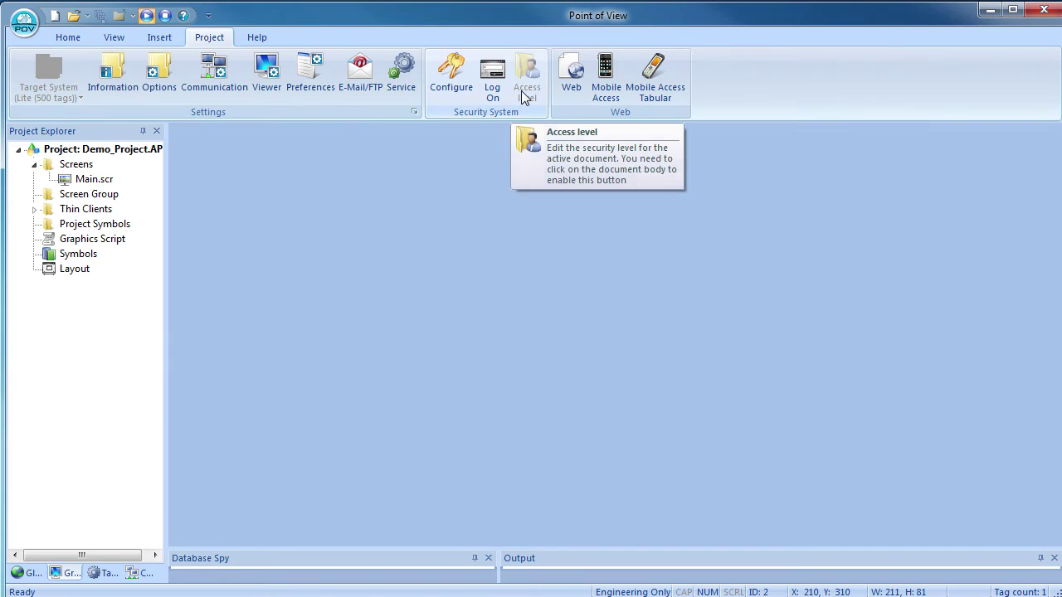
- Stop the runtime and draw a new button at the bottom-right of Main.scr
left_click(166, 18)
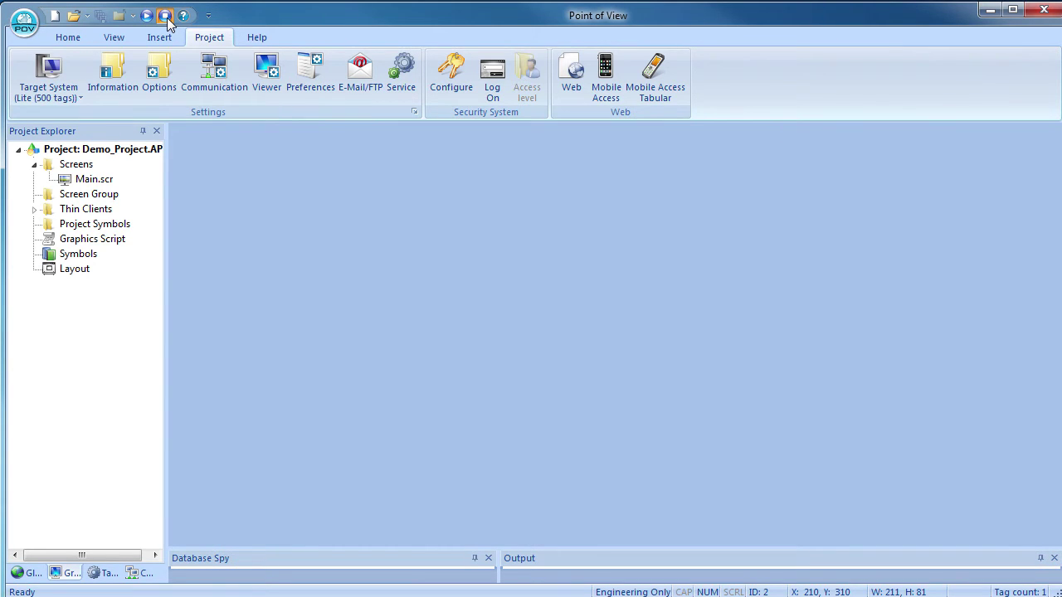
double_click(93, 180)
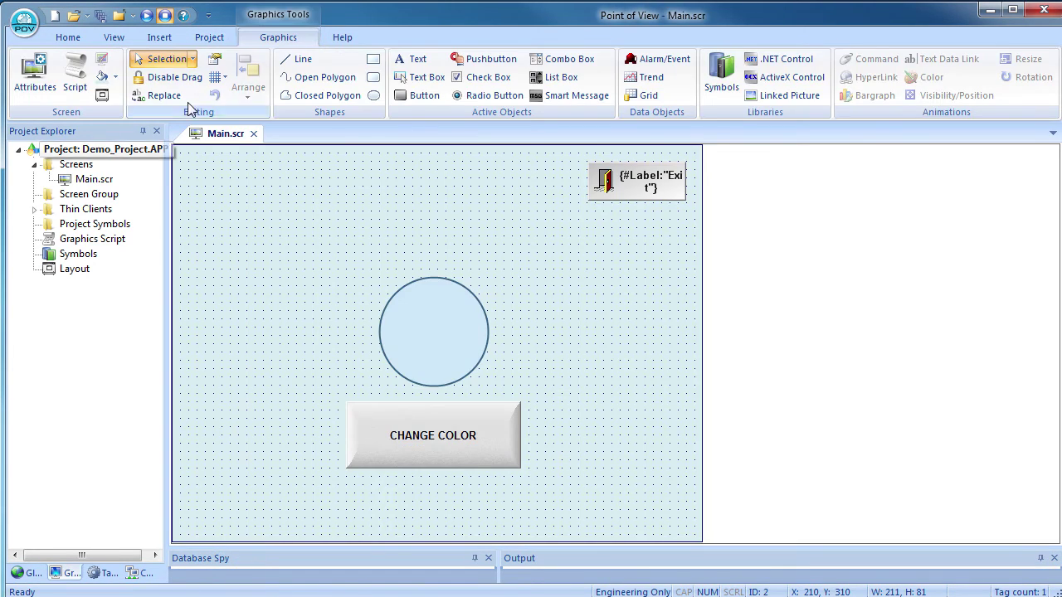
left_click(419, 95)
left_click_drag(554, 495, 689, 538)
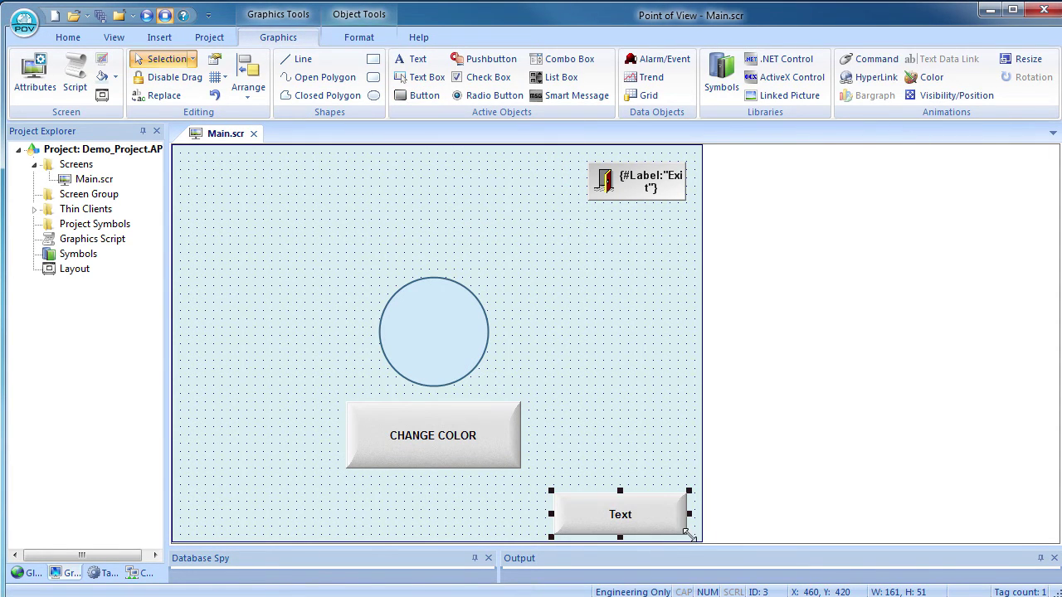
- Change the new button's caption to TIME
double_click(653, 522)
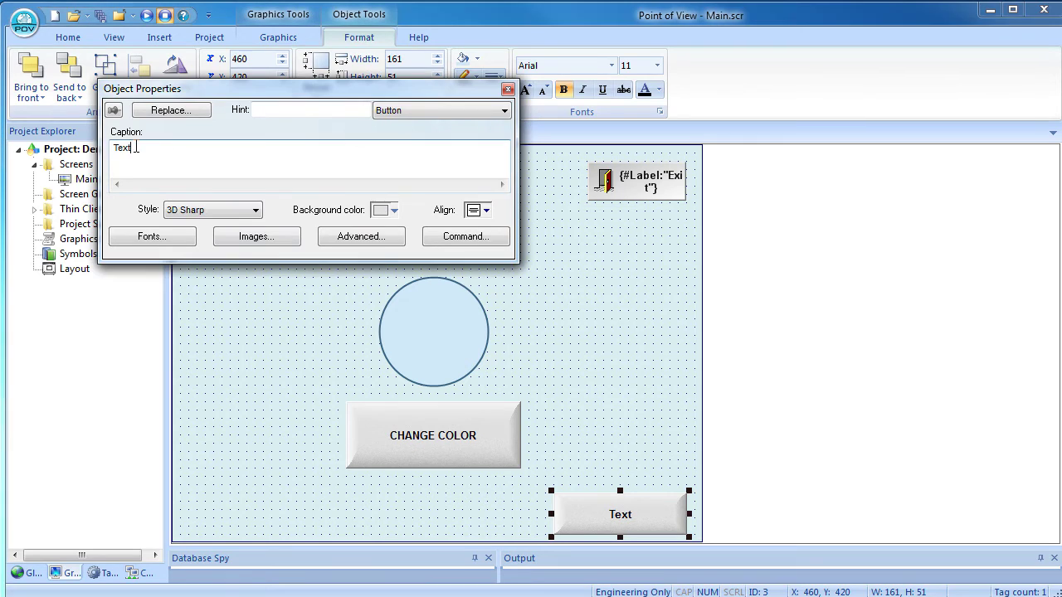
left_click_drag(131, 148, 99, 154)
type("TIME")
left_click(507, 89)
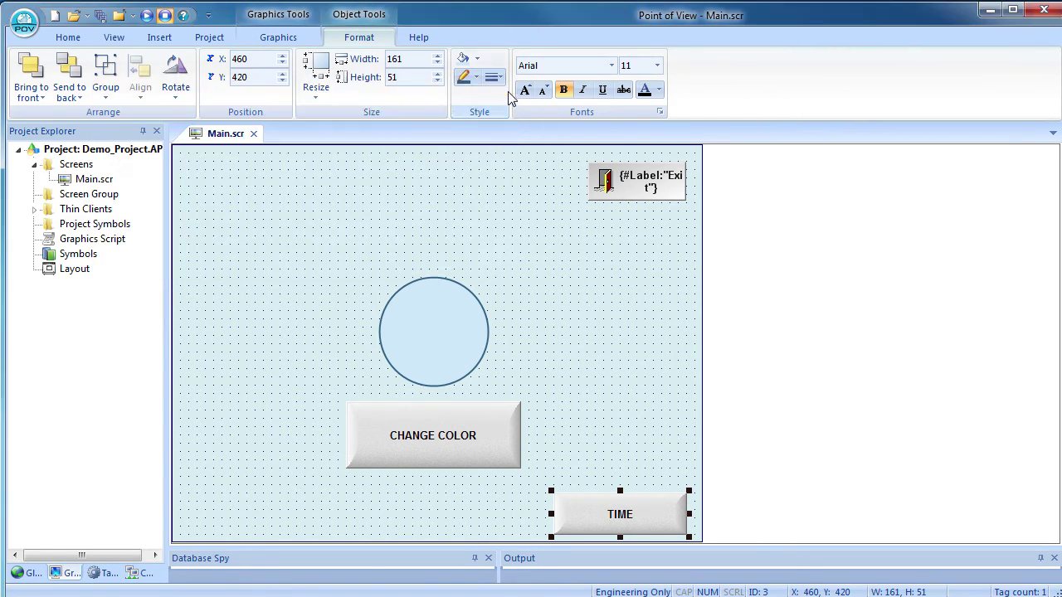
- Confirm the new screen's attributes with the description Time
double_click(86, 178)
type("Time")
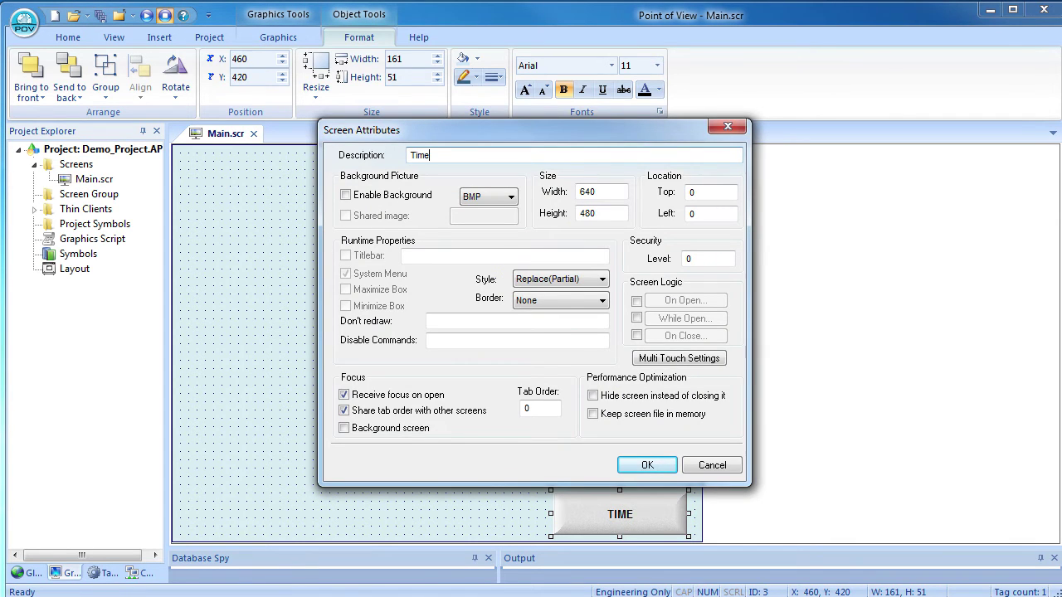
left_click(661, 467)
- Draw a wide text box across the screen's middle linked to System > String > Time
left_click(421, 77)
mouse_move(177, 271)
left_mouse_down()
mouse_move(687, 384)
mouse_move(692, 416)
left_mouse_up()
double_click(616, 379)
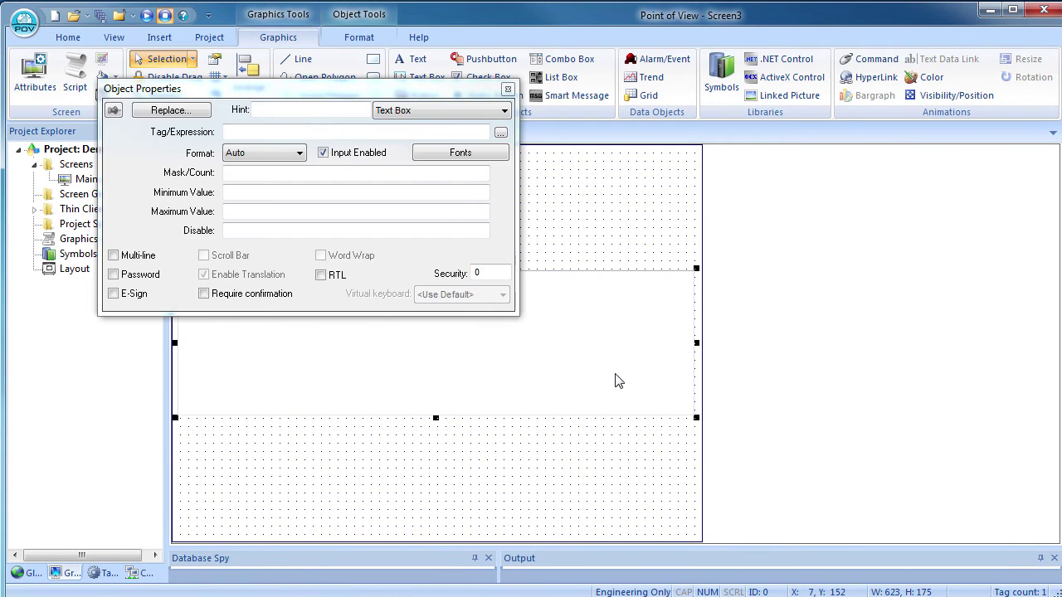
left_click(501, 133)
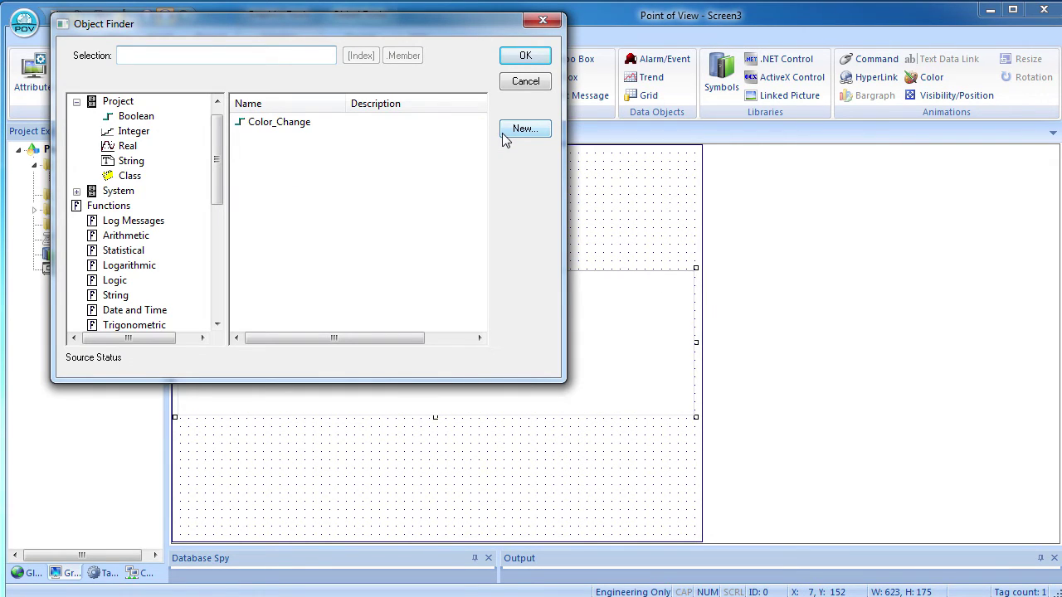
left_click(76, 190)
left_click(130, 251)
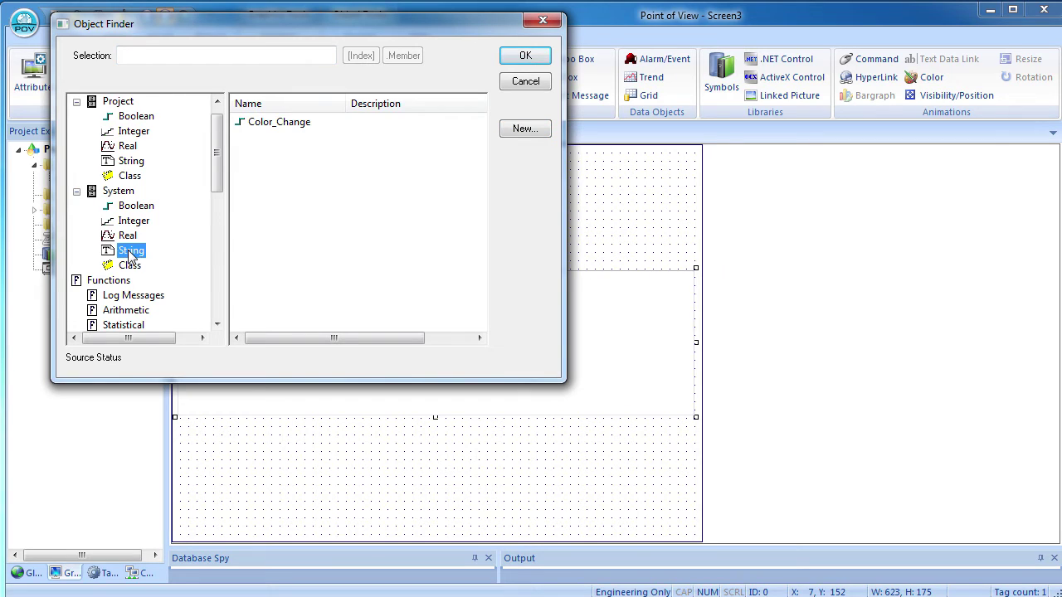
double_click(256, 277)
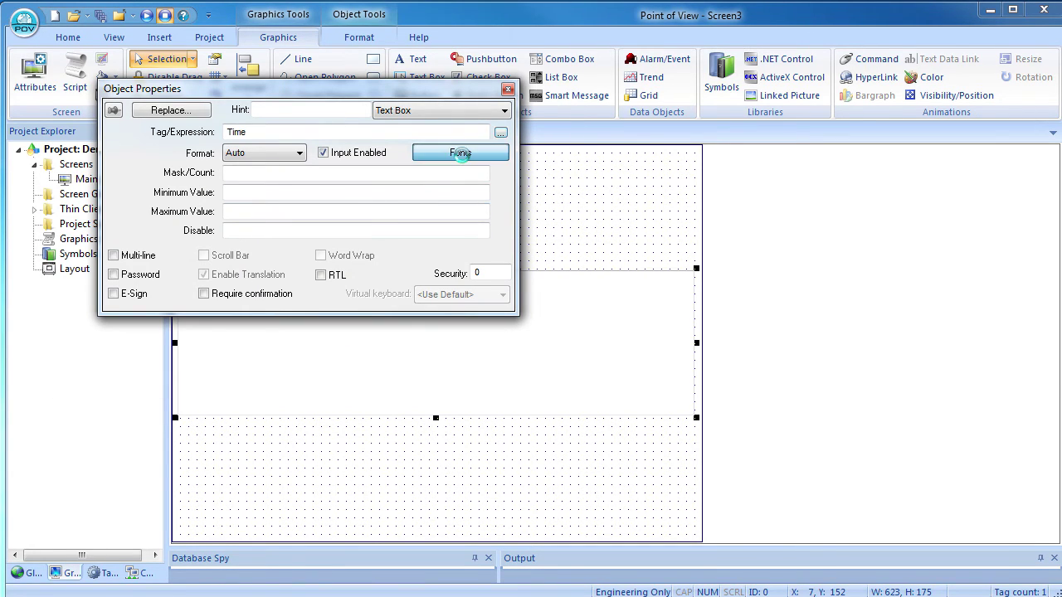
- Give the text box a larger font size
left_click(460, 153)
left_click(628, 288)
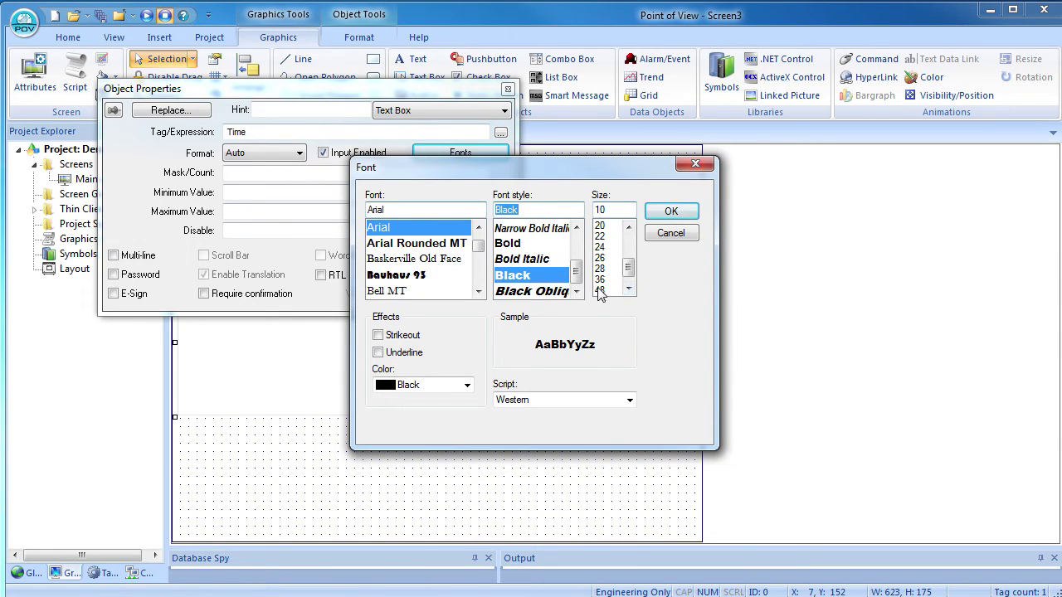
left_click(600, 290)
left_click(671, 211)
- Draw a button at the screen's bottom right captioned MAIN
left_click(508, 89)
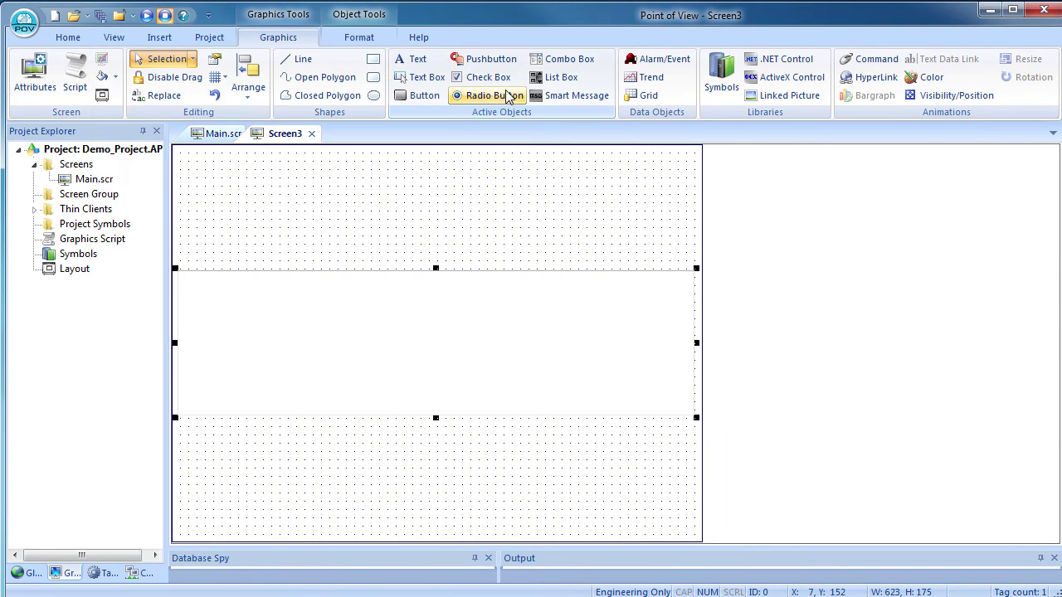
left_click(415, 96)
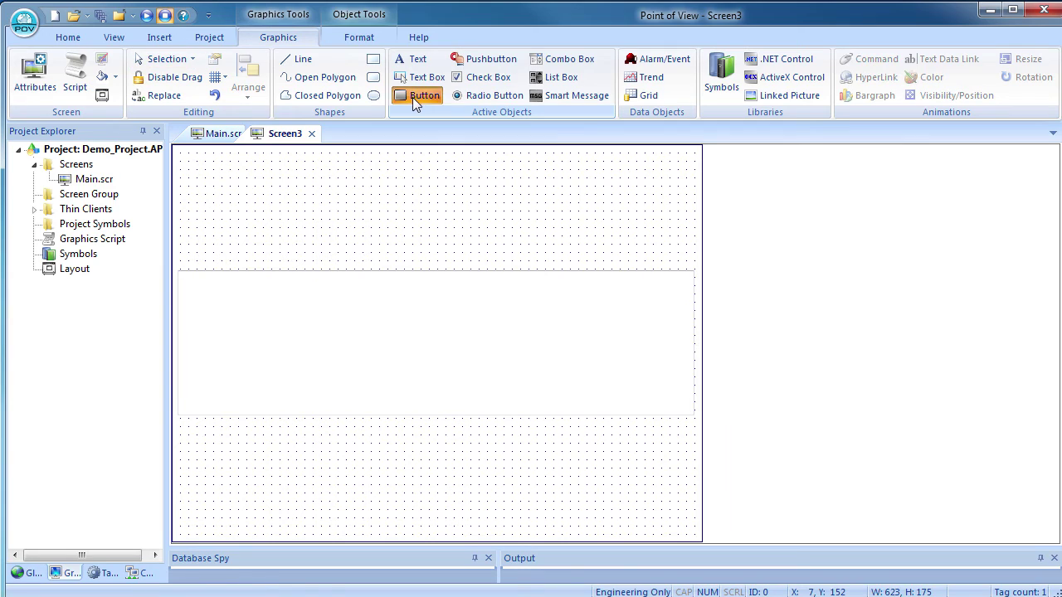
mouse_move(546, 502)
left_mouse_down()
mouse_move(682, 528)
mouse_move(689, 539)
left_mouse_up()
double_click(616, 524)
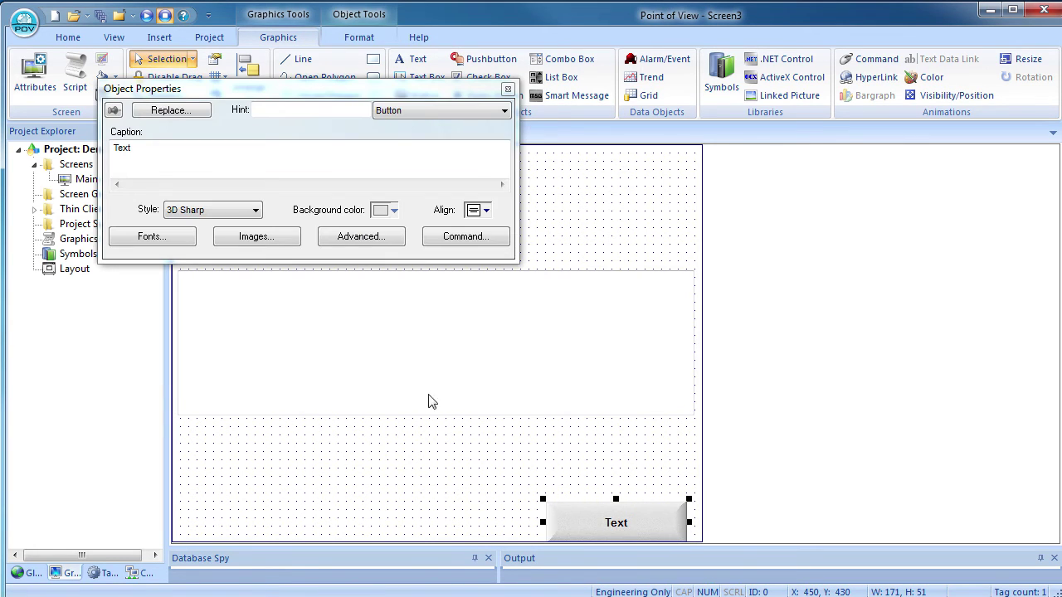
type("MAIN")
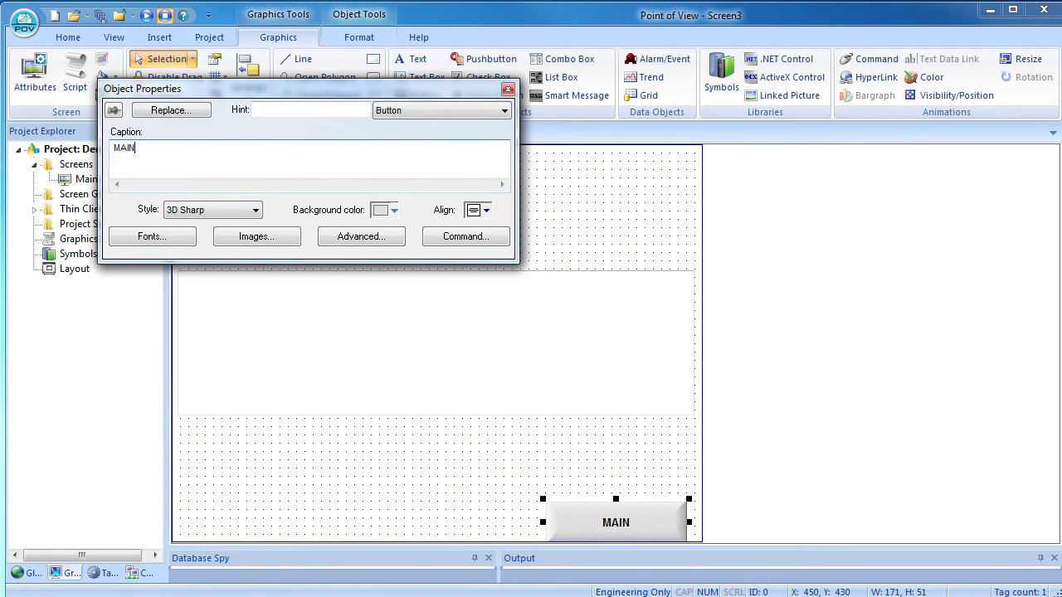
- Set the MAIN button's command to Open Screen targeting Main
left_click(456, 239)
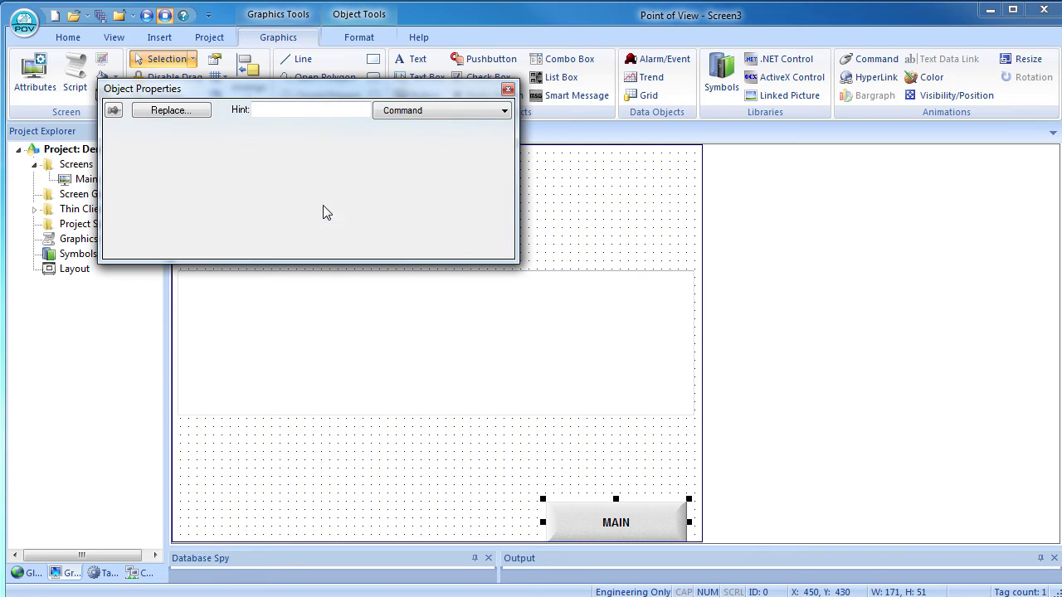
left_click(296, 134)
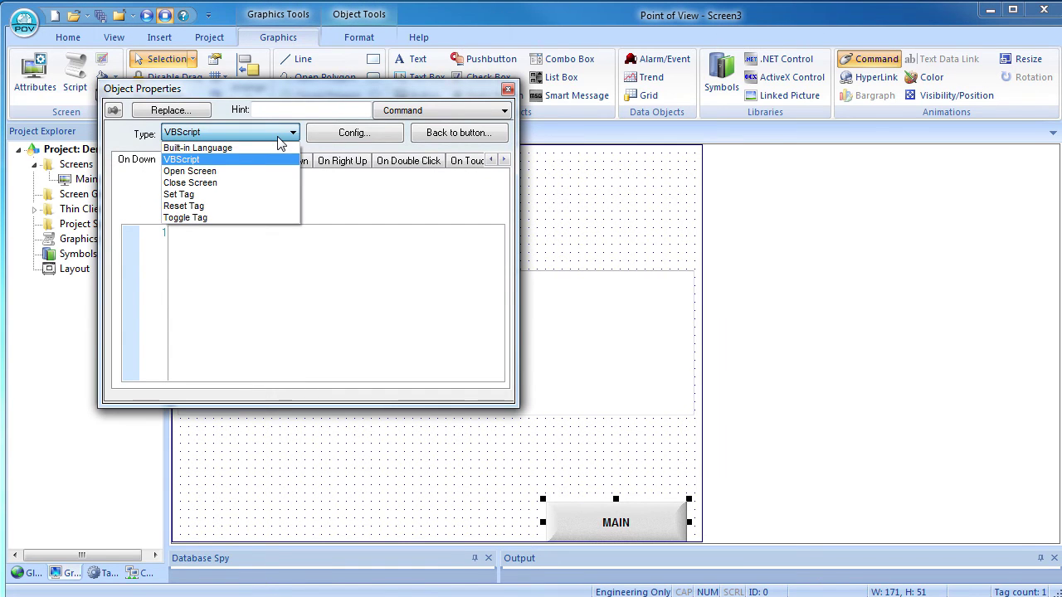
left_click(208, 172)
left_click(473, 199)
double_click(410, 211)
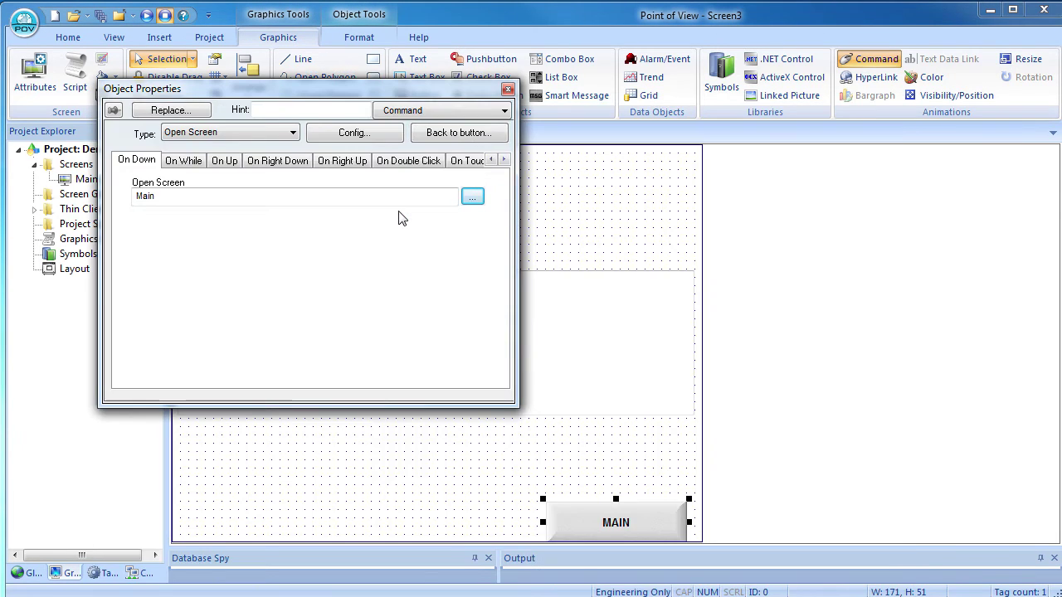
left_click(507, 89)
- Save the new screen as Time.scr
right_click(276, 141)
left_click(290, 147)
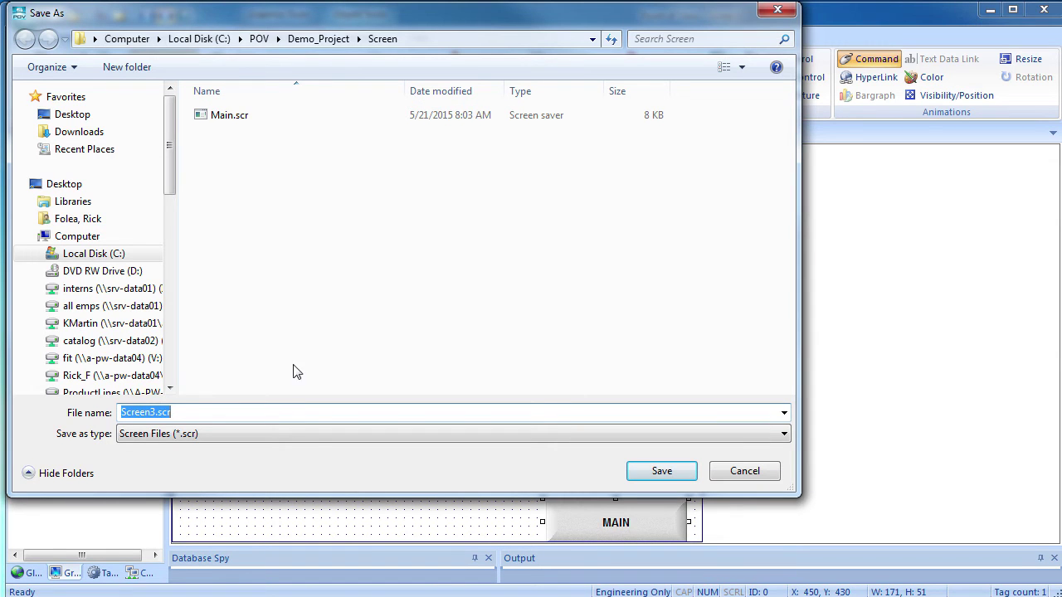
type("Time")
left_click(695, 470)
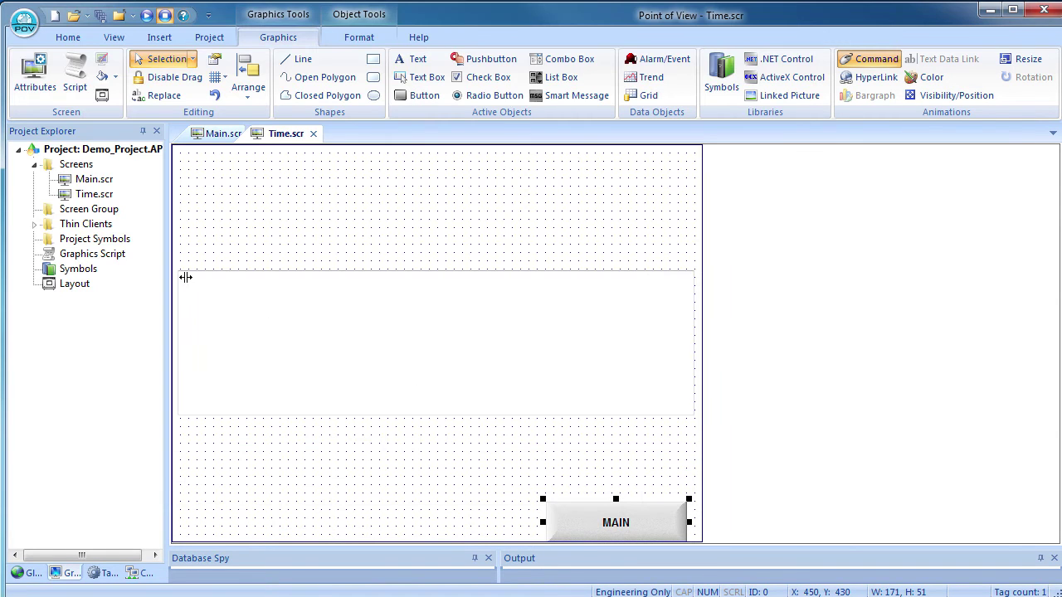
- Give Main's TIME button an Open Screen command targeting Time.scr, then Save All
double_click(87, 181)
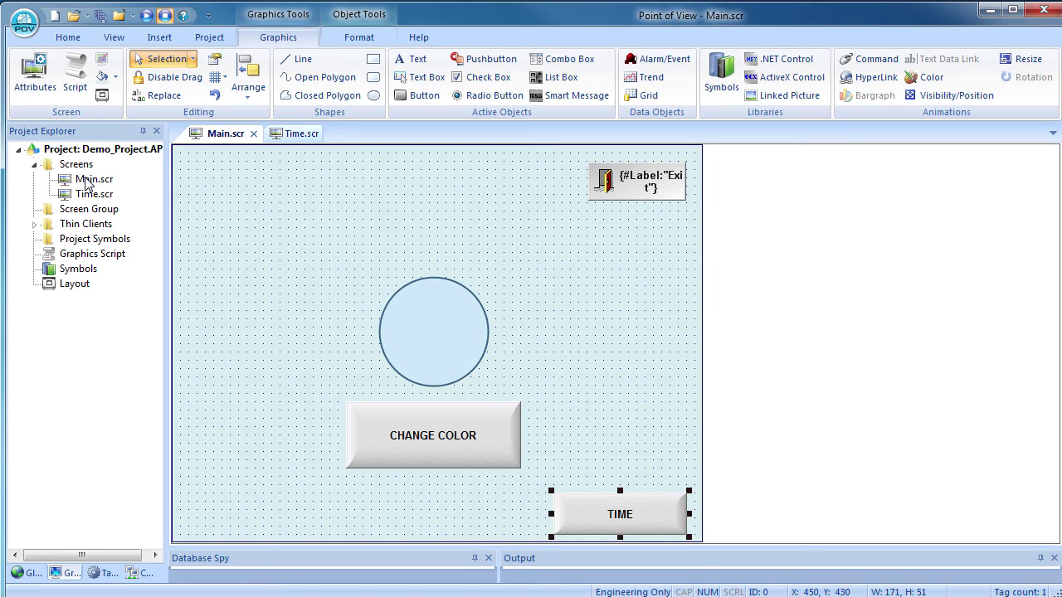
double_click(616, 514)
left_click(461, 237)
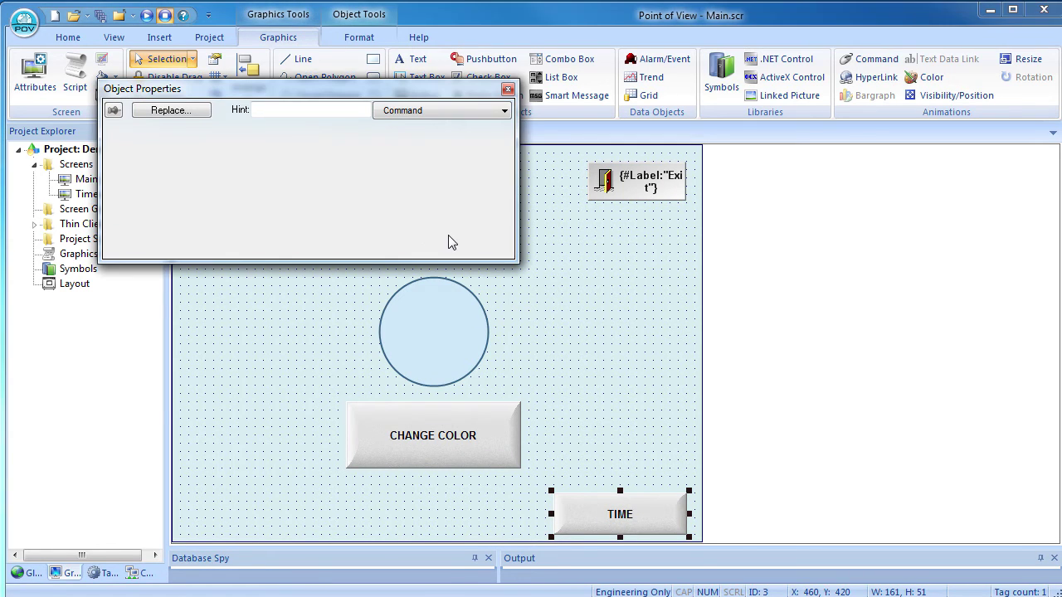
left_click(295, 132)
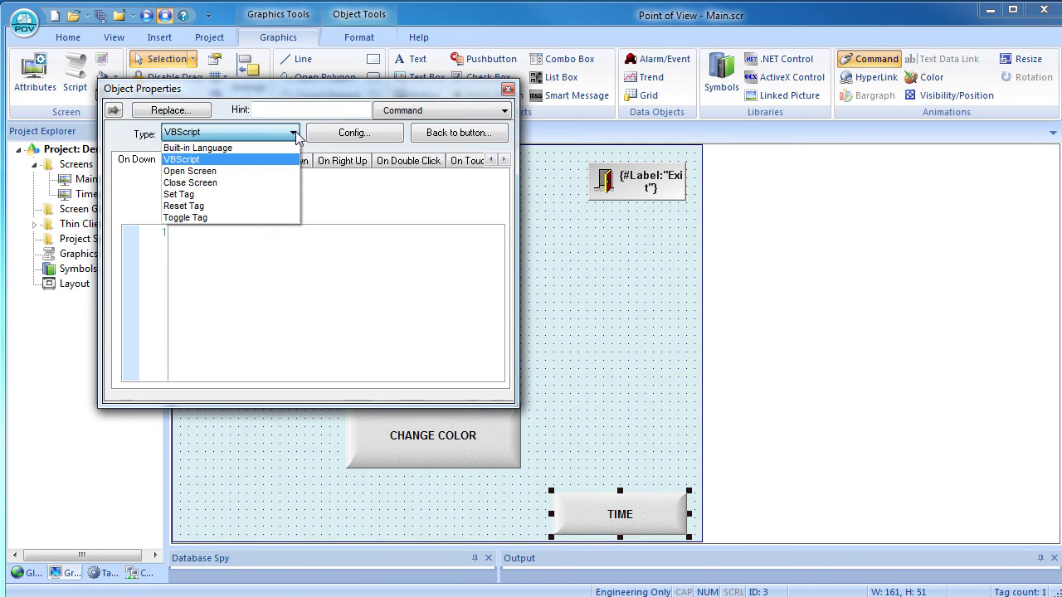
left_click(229, 174)
left_click(472, 197)
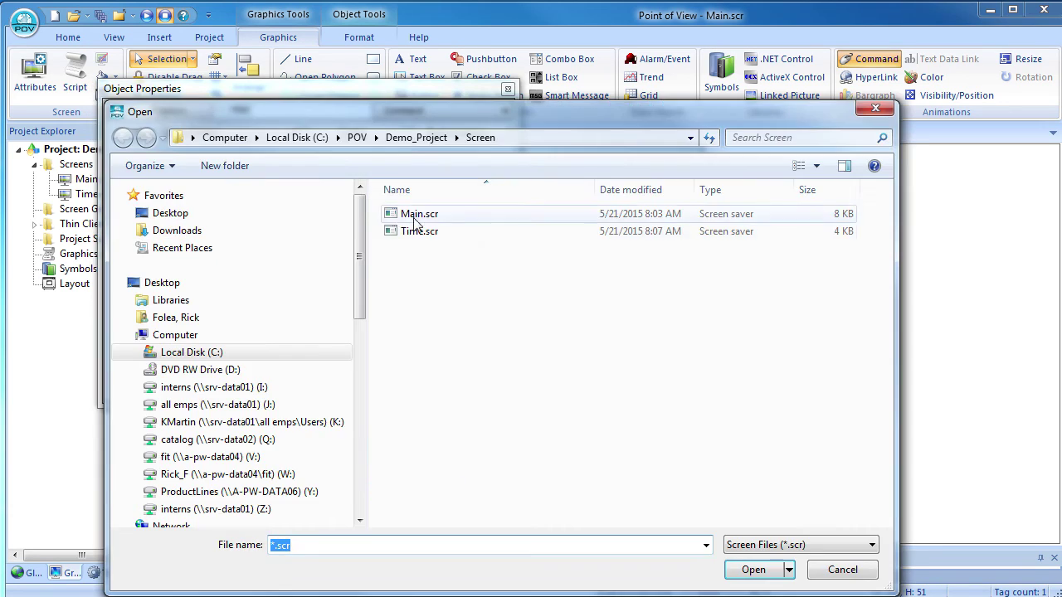
double_click(402, 231)
left_click(509, 90)
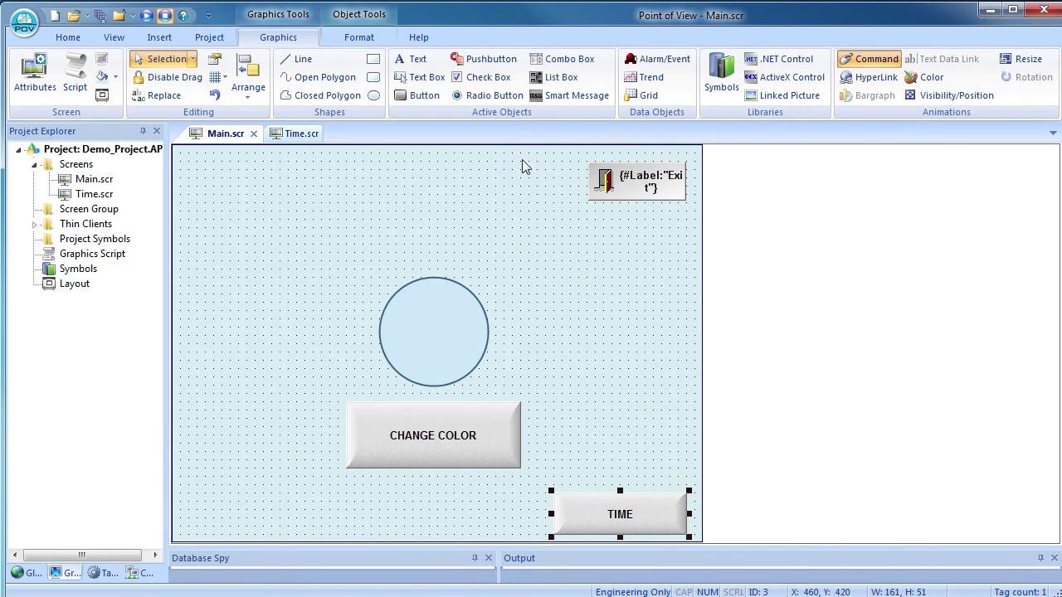
left_click(25, 27)
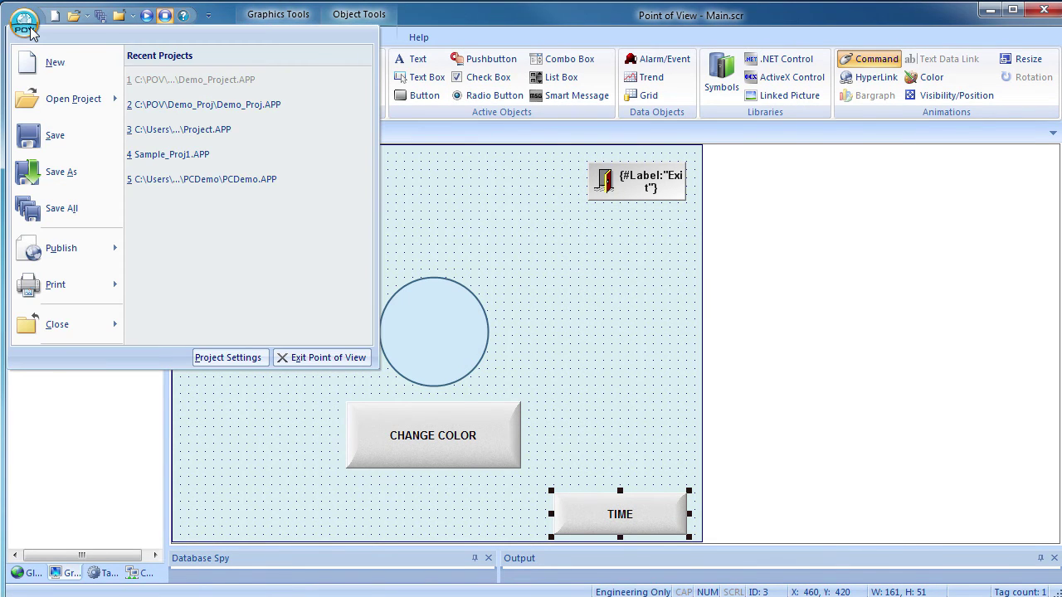
left_click(67, 208)
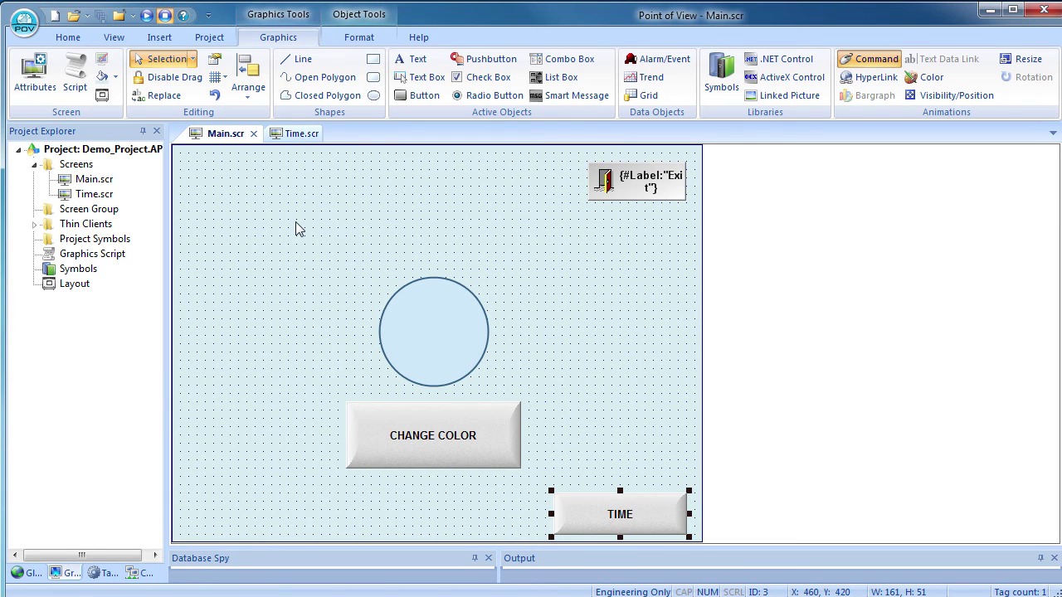
- Close the screen tabs, make Main.scr the startup screen, and run the project
left_click(253, 134)
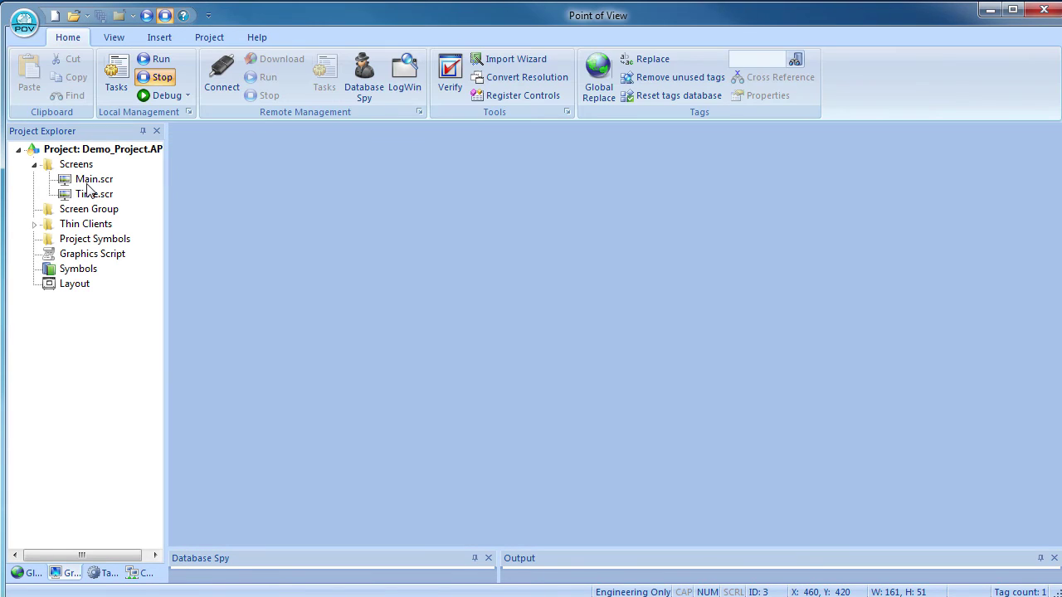
right_click(87, 181)
left_click(128, 240)
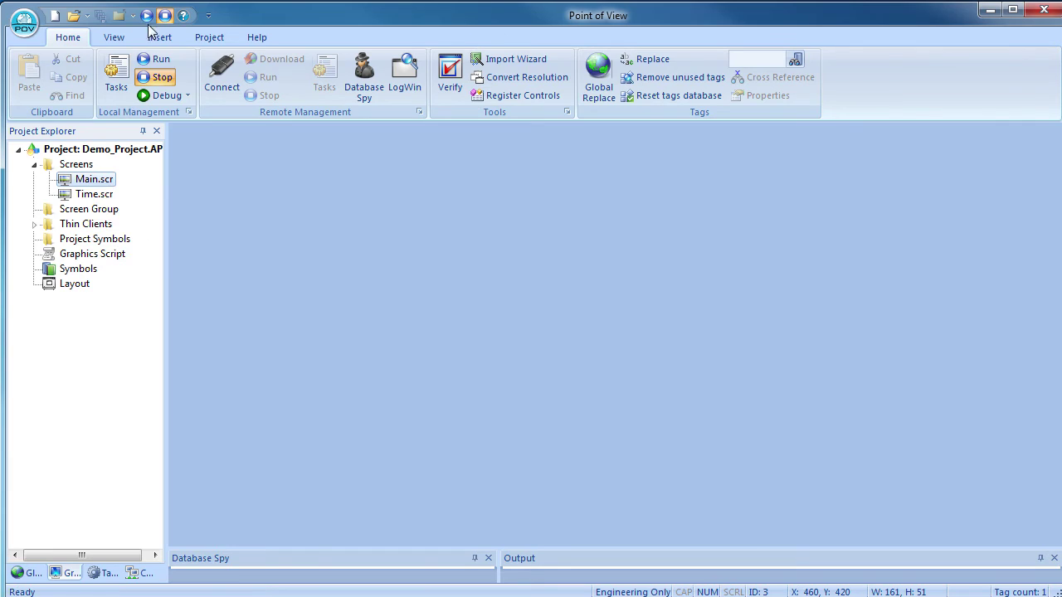
left_click(146, 15)
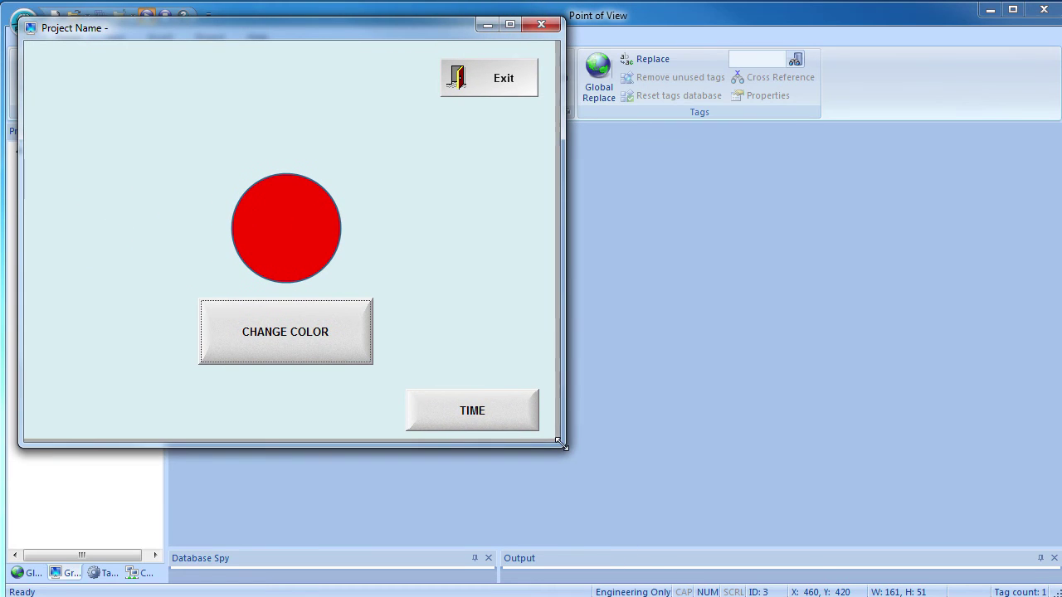
- Test CHANGE COLOR, TIME and MAIN, then exit the runtime and confirm Yes
left_click(290, 391)
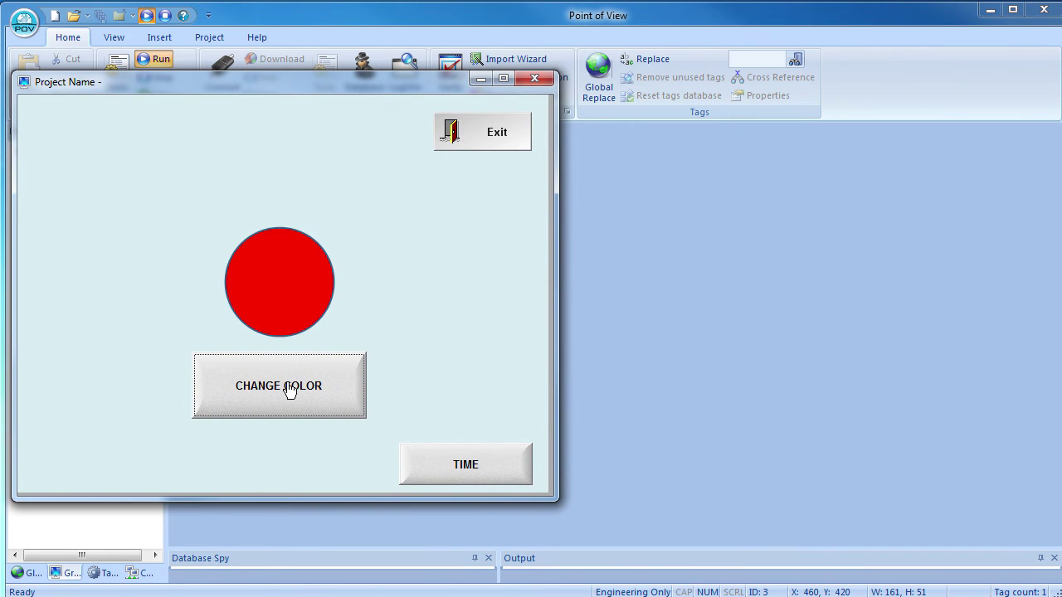
left_click(483, 478)
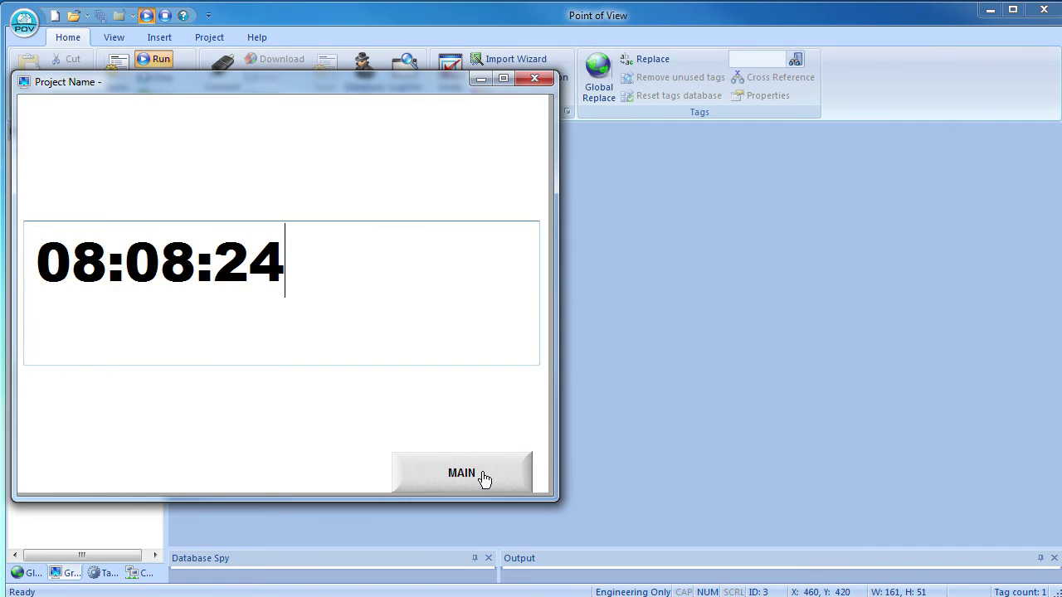
left_click(484, 481)
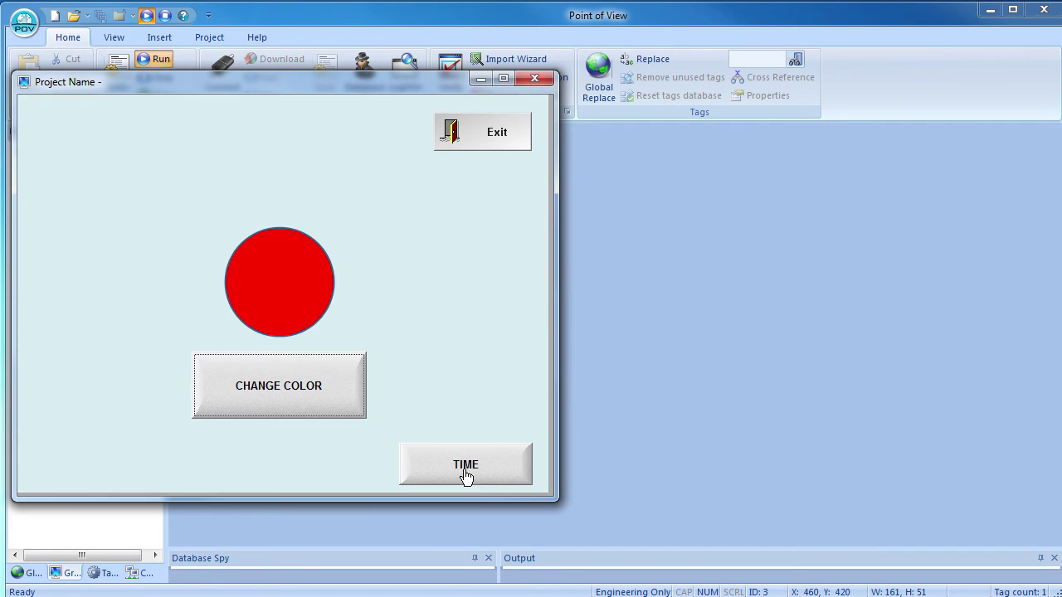
left_click(494, 145)
left_click(441, 370)
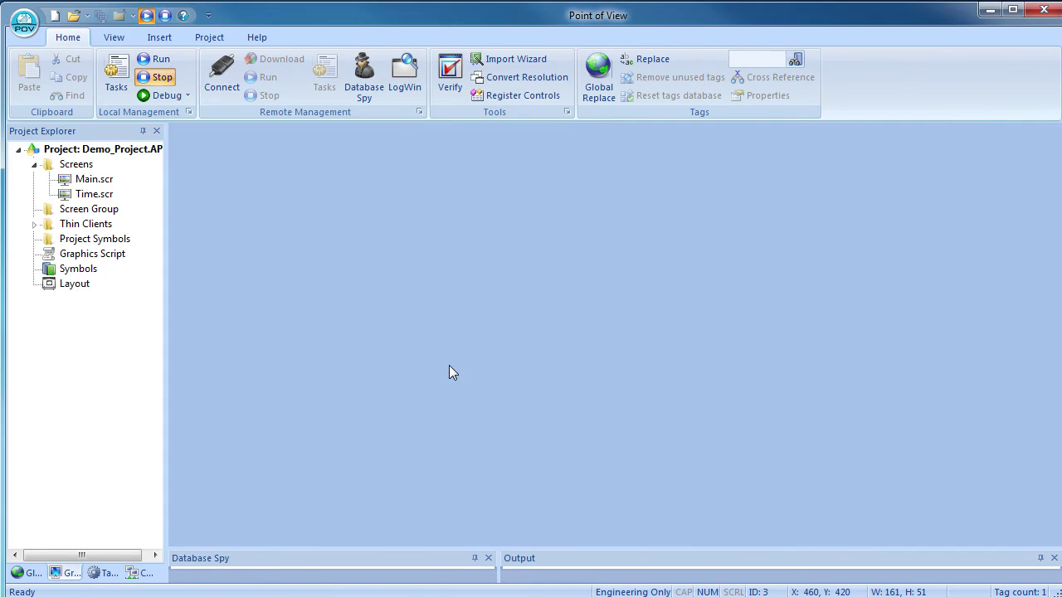